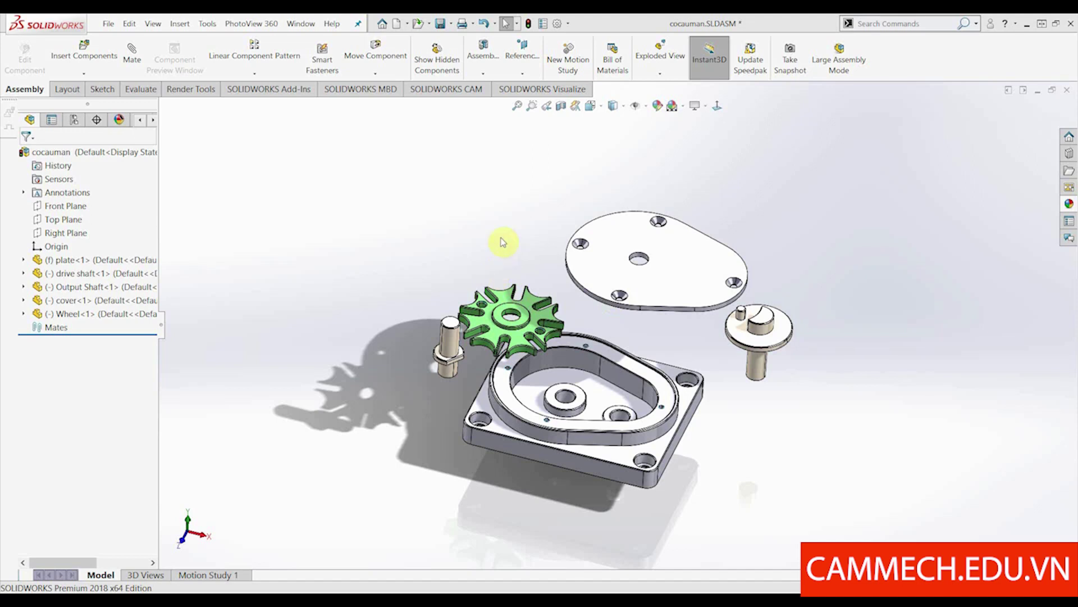
- Make the output shaft concentric with the plate's central hole
mouse_move(351, 169)
middle_mouse_down()
mouse_move(440, 221)
mouse_move(451, 270)
mouse_move(441, 250)
middle_mouse_up()
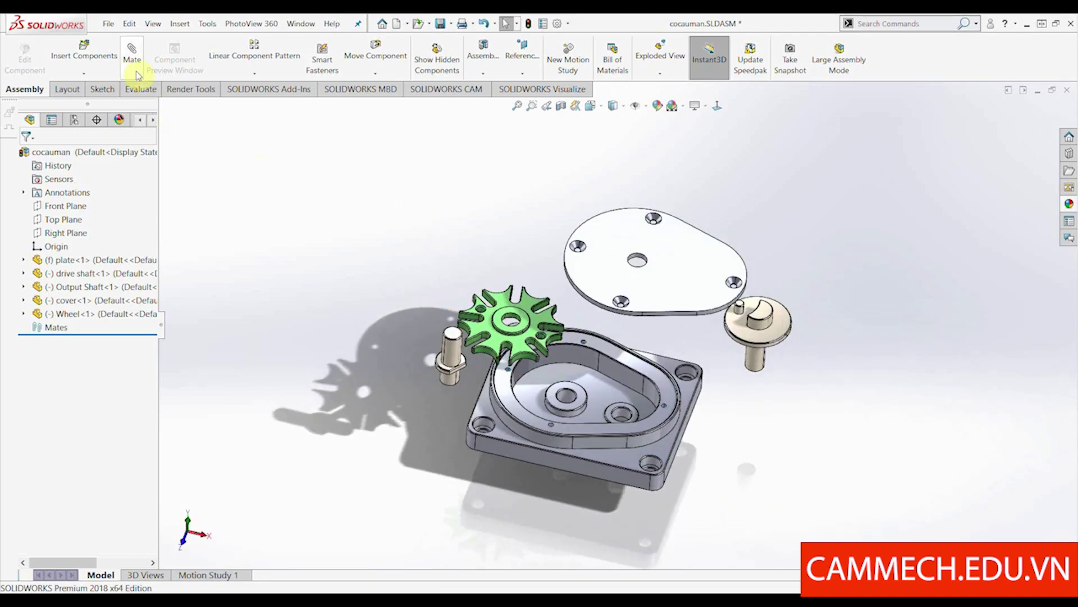
scroll(489, 441, "down", 3)
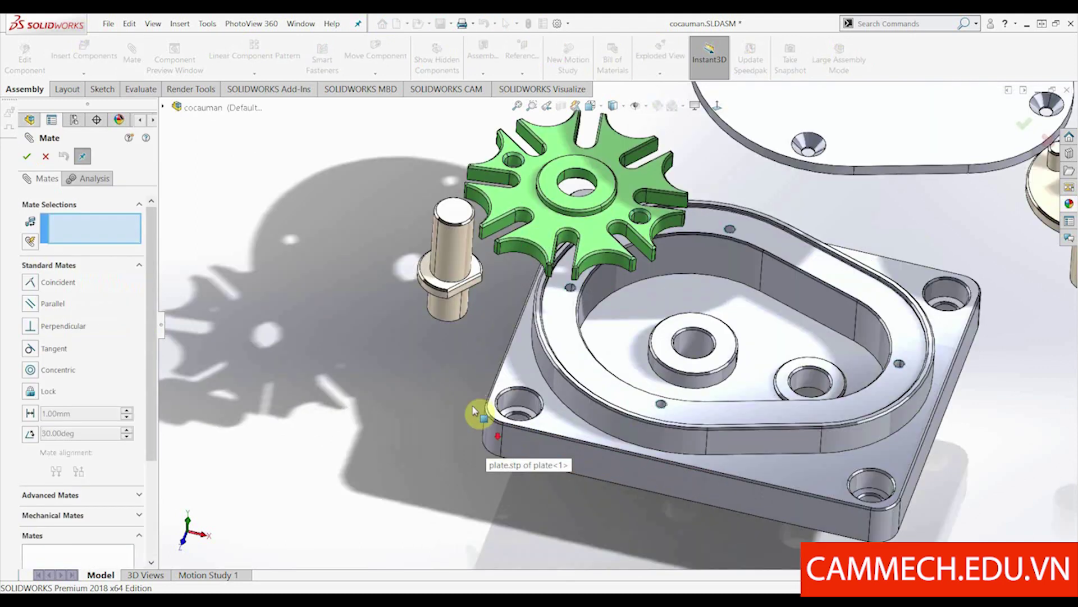
scroll(475, 388, "down", 3)
left_click(445, 308)
mouse_move(445, 309)
middle_mouse_down()
mouse_move(581, 378)
mouse_move(698, 374)
middle_mouse_up()
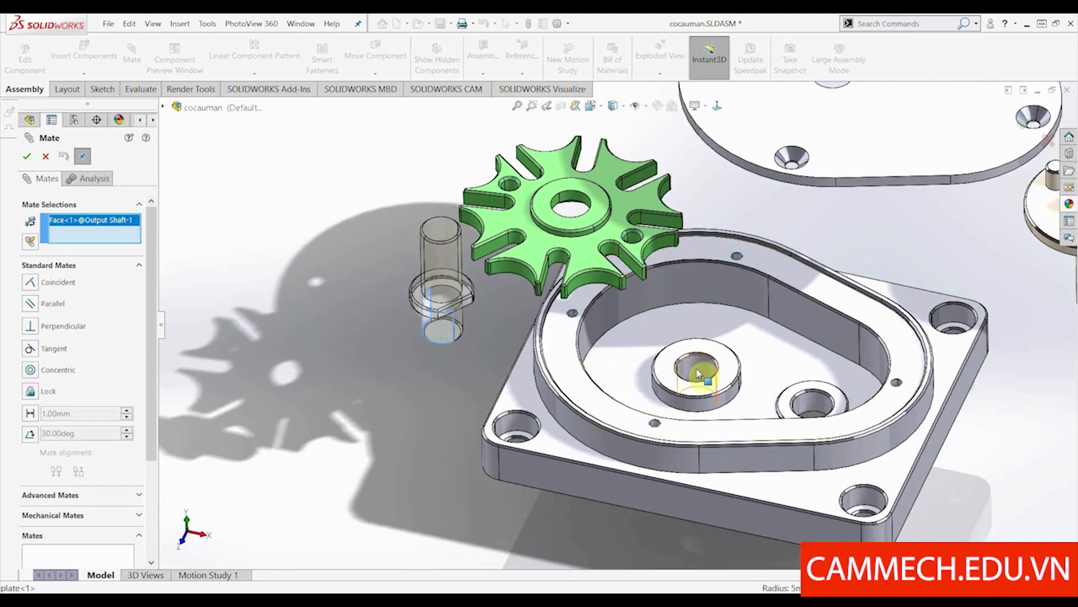
left_click(698, 369)
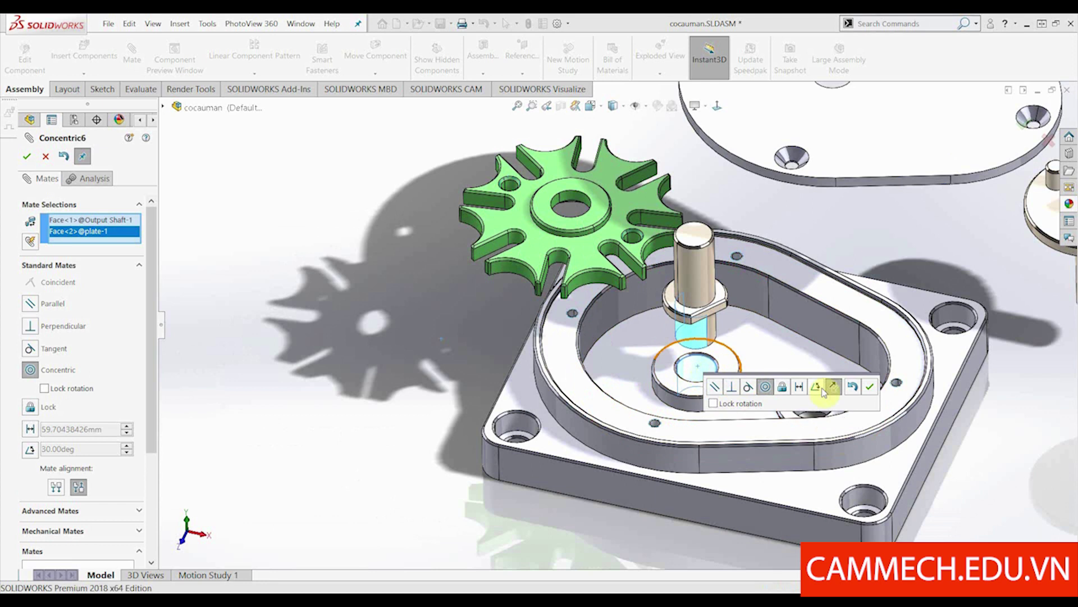
left_click(870, 387)
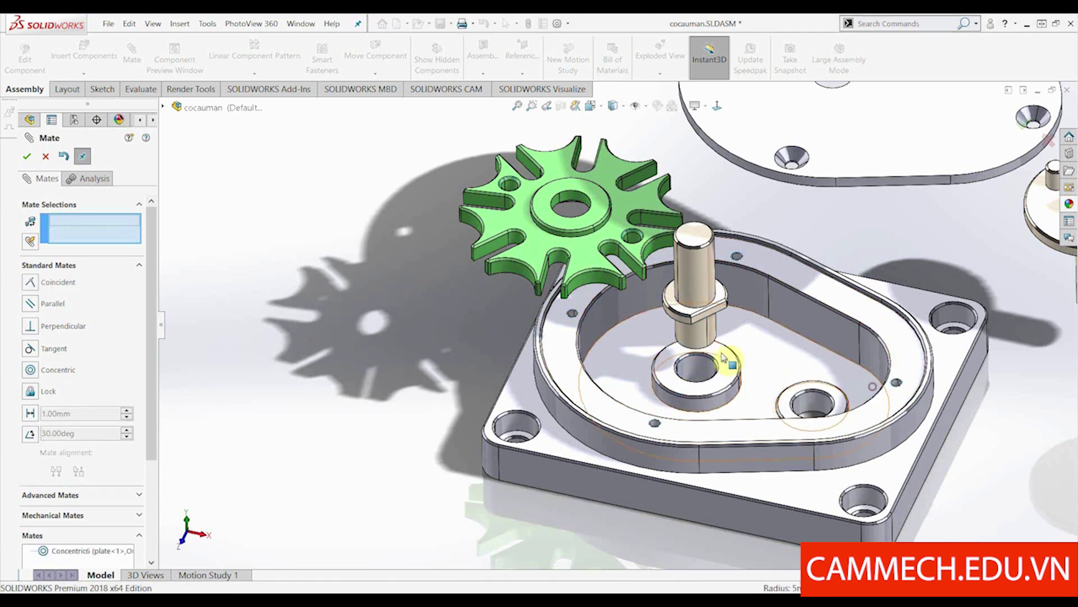
- Seat the shaft's flange flush on the plate's top face with a coincident mate
left_click(723, 364)
mouse_move(723, 364)
middle_mouse_down()
mouse_move(723, 253)
mouse_move(682, 330)
middle_mouse_up()
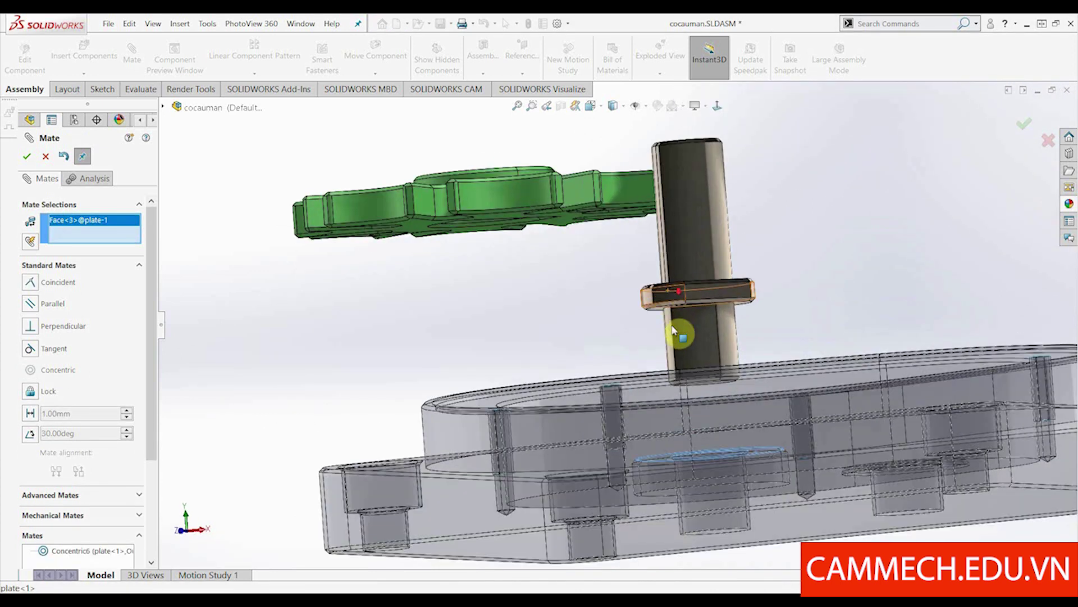
scroll(672, 319, "down", 3)
left_click(650, 316)
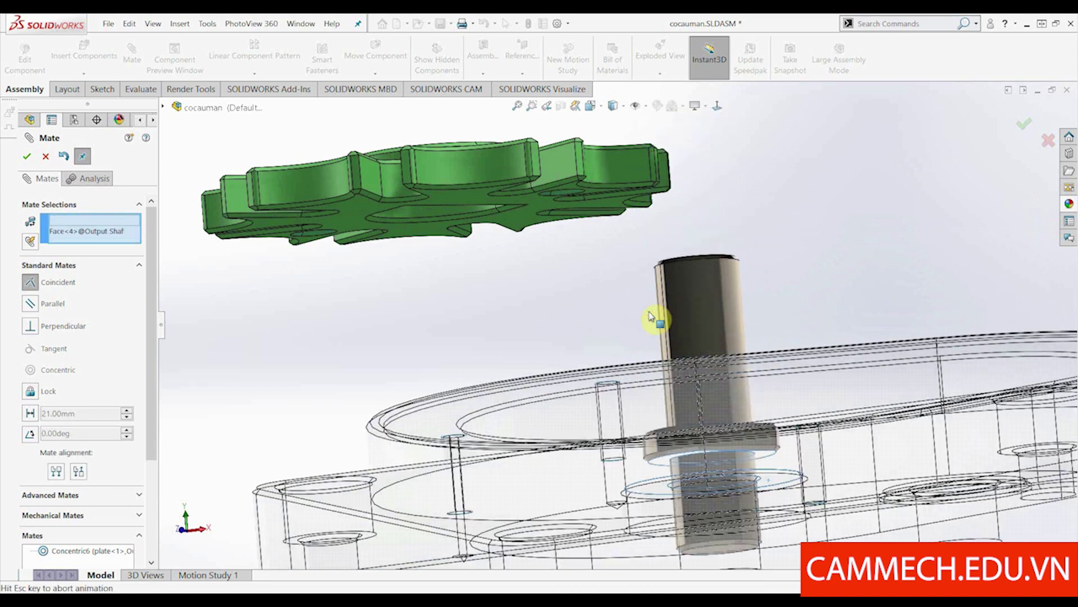
key("Return")
middle_click_drag(650, 356, 652, 423)
scroll(657, 429, "up", 3)
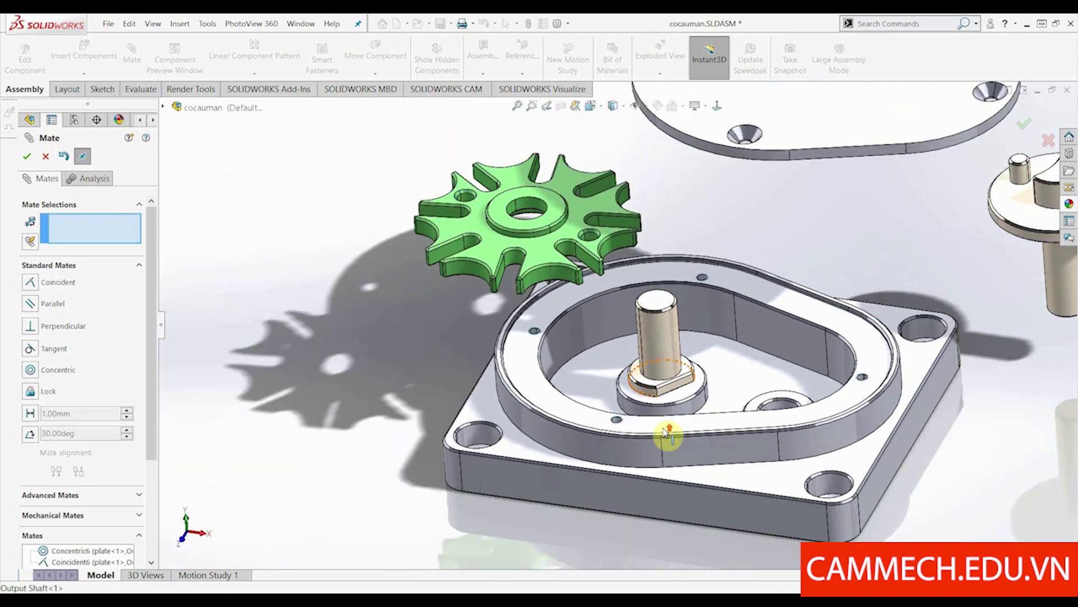
- Centre the green gear's bore on the output shaft with a concentric mate
middle_click_drag(578, 272, 600, 258)
scroll(600, 258, "down", 3)
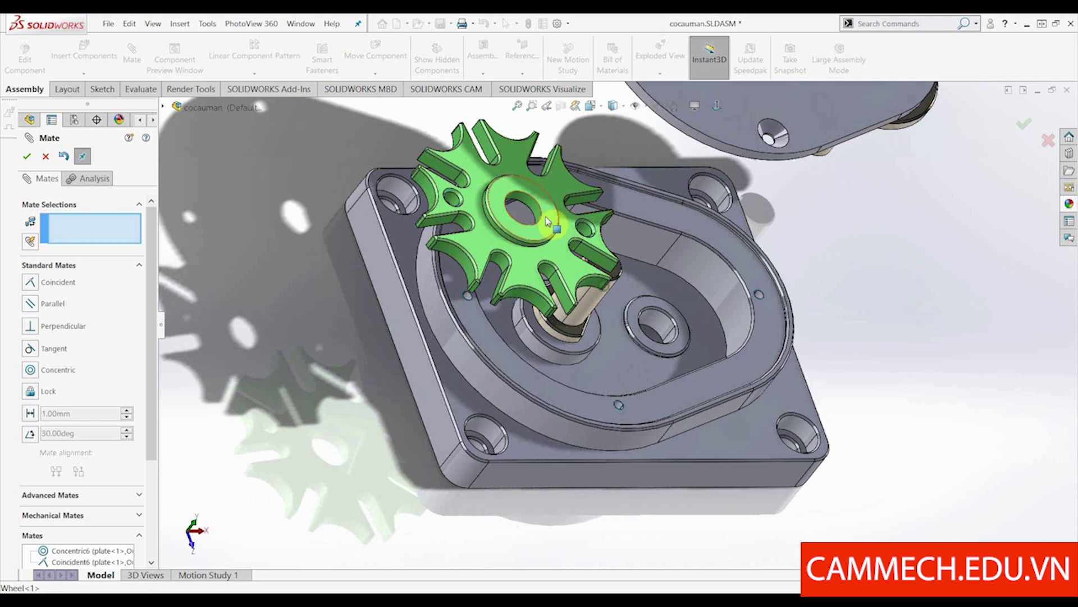
scroll(549, 216, "down", 2)
left_click(534, 210)
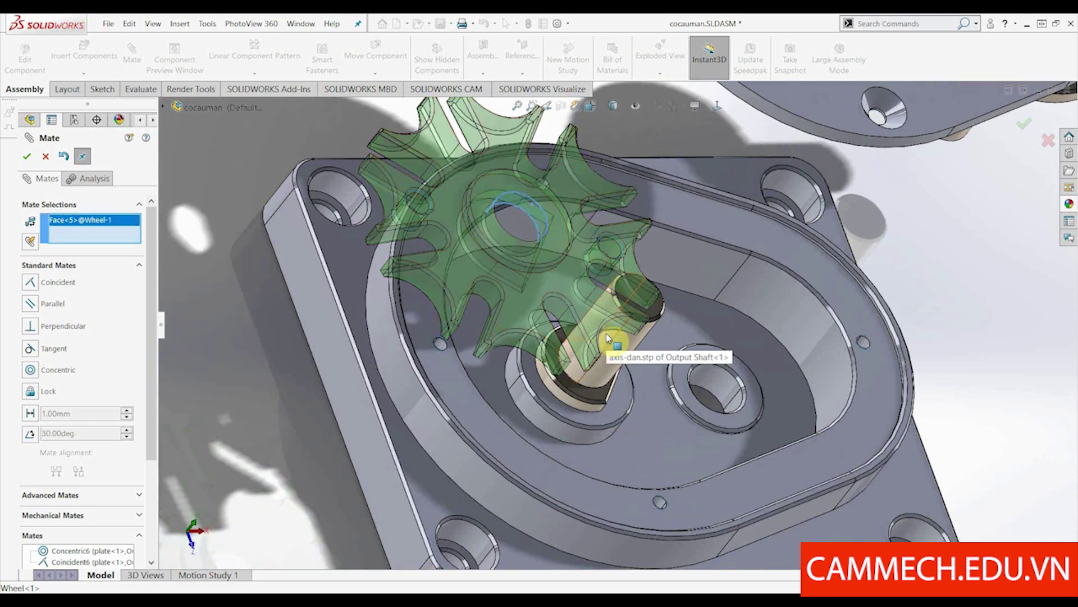
left_click(607, 335)
key("Return")
- Align the gear bore's flat with the shaft's flat using a parallel mate
mouse_move(638, 320)
middle_mouse_down()
mouse_move(673, 330)
mouse_move(665, 281)
mouse_move(578, 282)
middle_mouse_up()
left_click(660, 287)
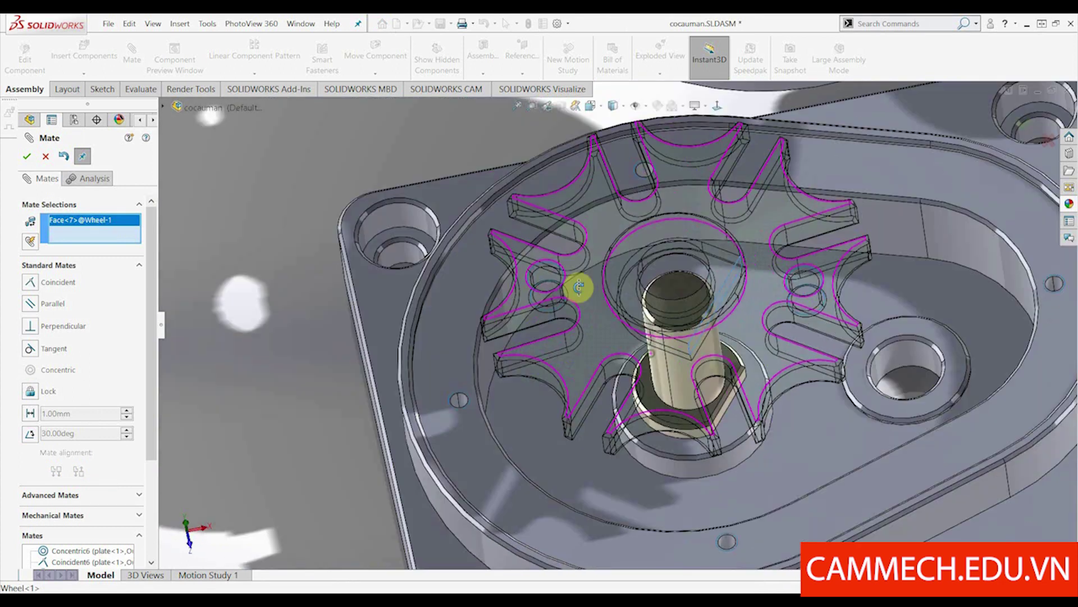
left_click(767, 434)
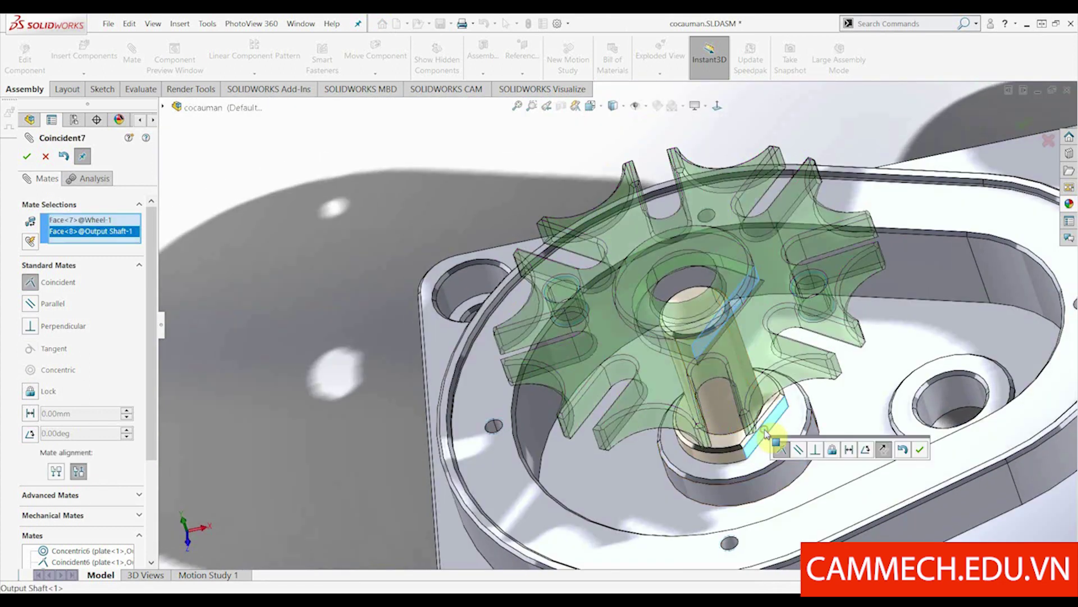
left_click(801, 449)
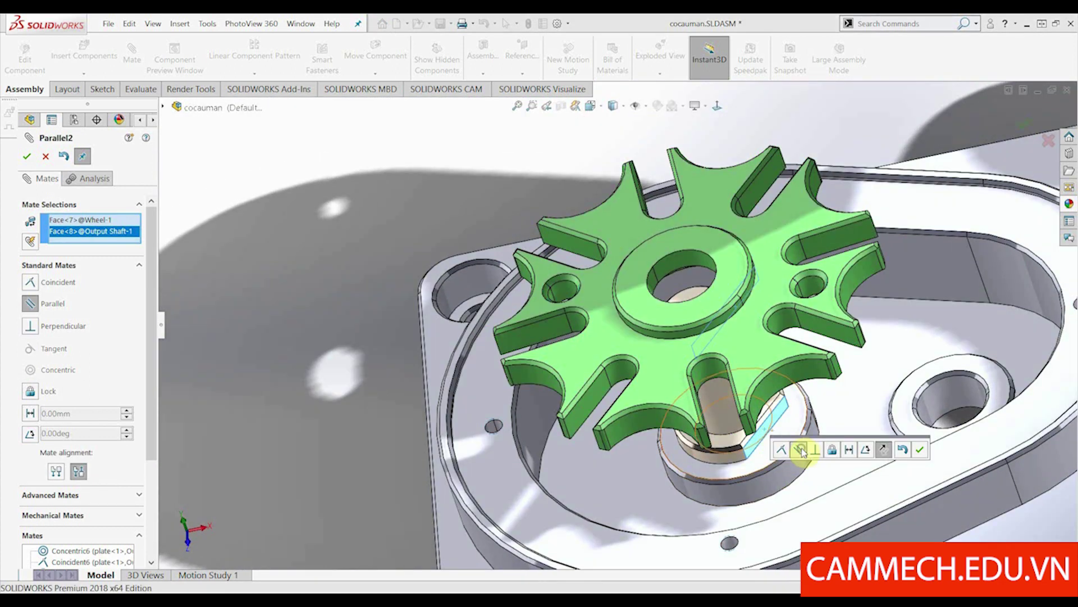
left_click(919, 451)
- Seat the gear's face on the shaft's shoulder with a coincident mate
middle_click_drag(728, 438, 729, 406)
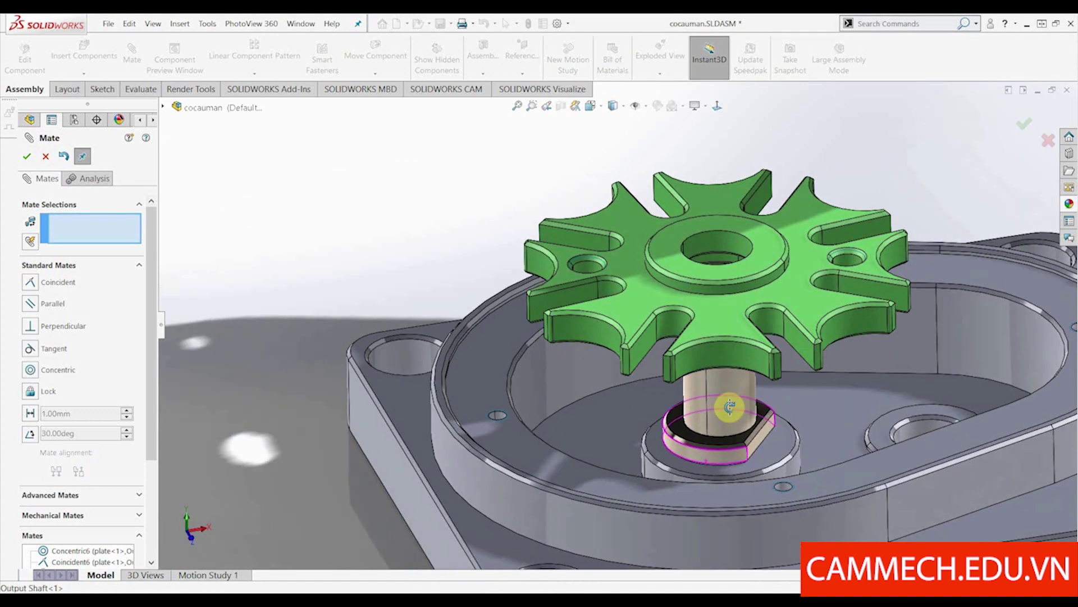
left_click(677, 429)
mouse_move(715, 472)
middle_mouse_down()
mouse_move(717, 320)
mouse_move(706, 324)
middle_mouse_up()
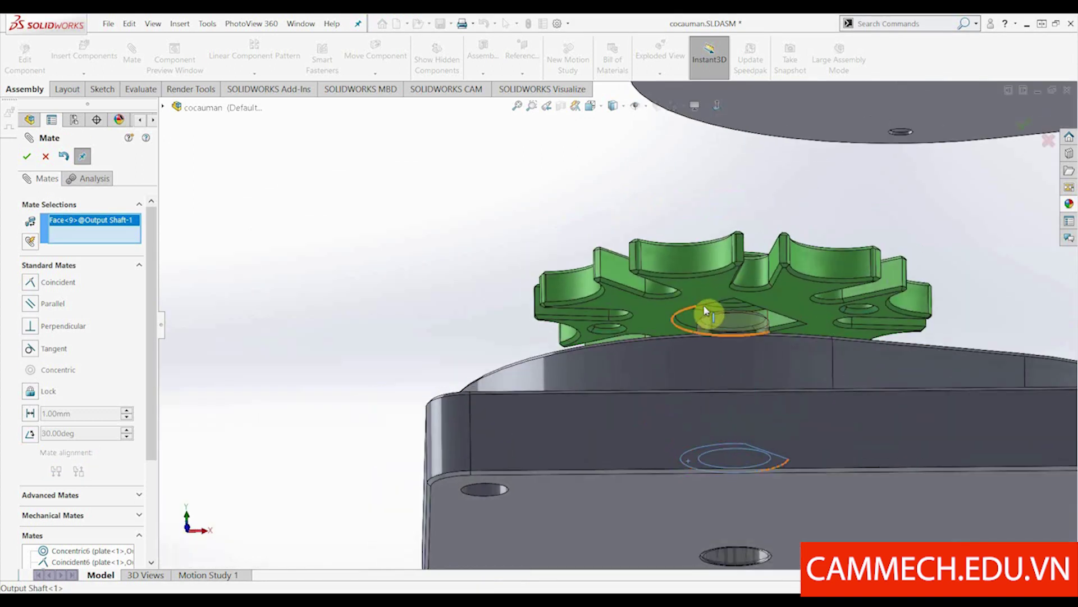
left_click(709, 313)
key("Return")
mouse_move(709, 313)
middle_mouse_down()
mouse_move(686, 387)
mouse_move(494, 385)
mouse_move(647, 405)
middle_mouse_up()
scroll(493, 385, "down", 5)
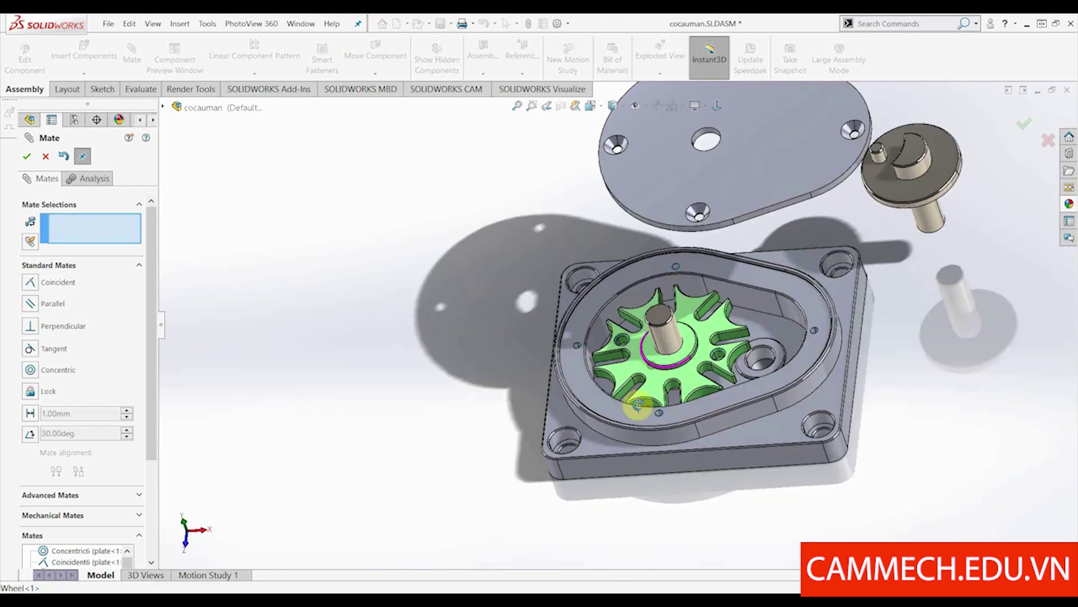
- Make the drive shaft concentric with the plate's second hole
middle_click_drag(706, 422, 836, 233)
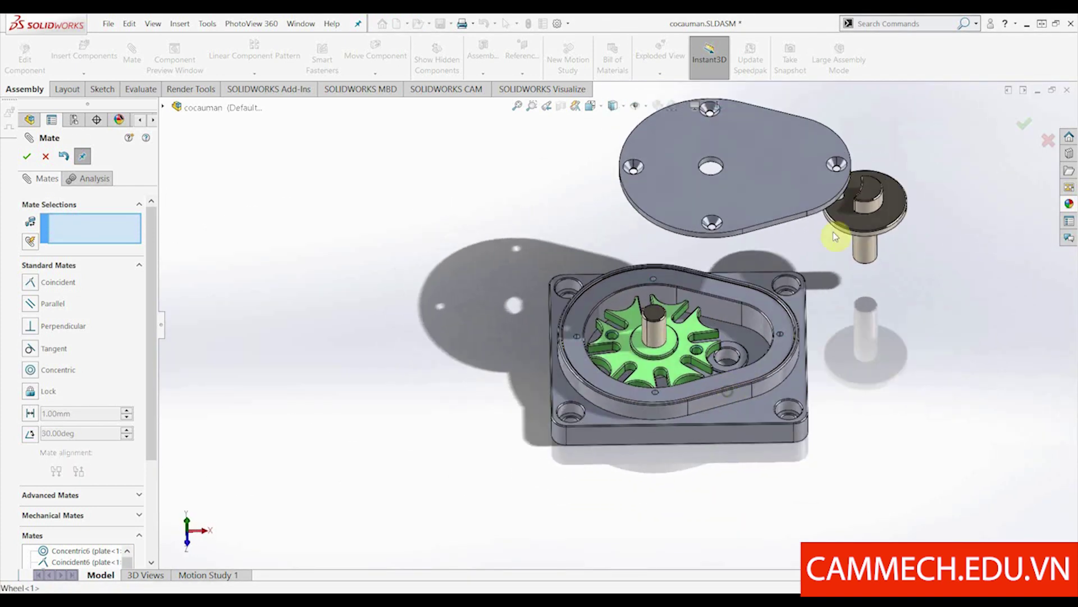
scroll(835, 234, "down", 2)
left_click(858, 259)
scroll(645, 441, "down", 3)
left_click(631, 443)
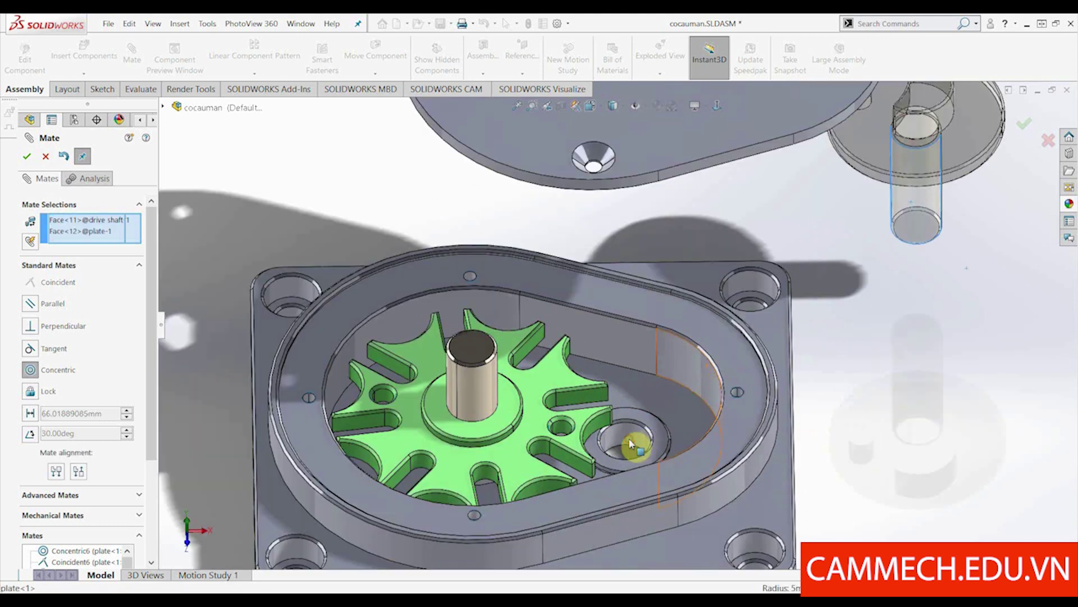
key("Return")
- Seat the drive shaft's disc face on the plate face with a coincident mate
scroll(669, 435, "down", 2)
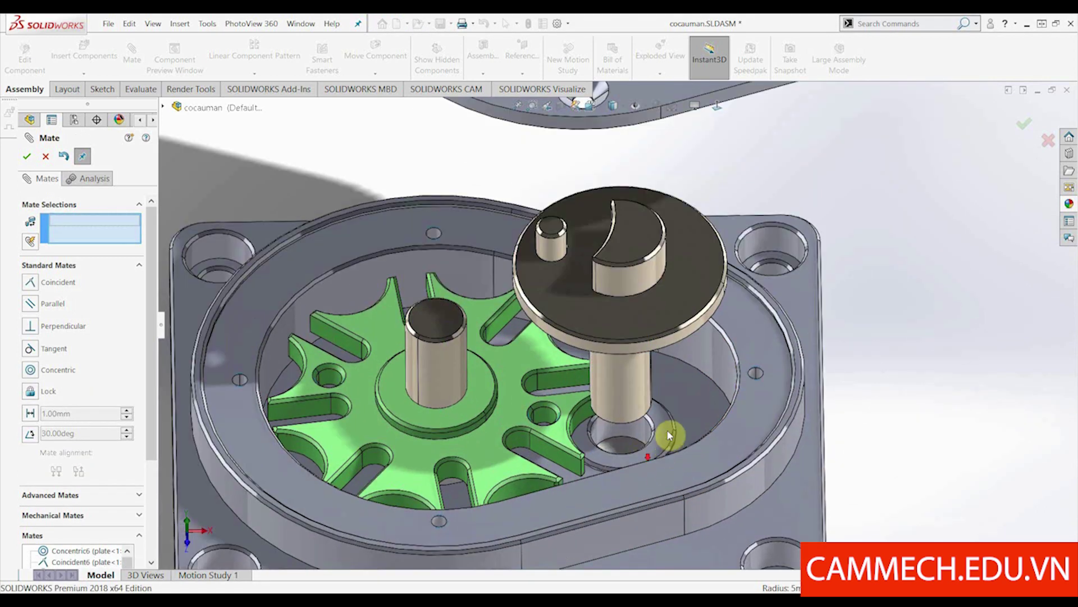
scroll(669, 436, "down", 1)
left_click(669, 434)
mouse_move(668, 434)
middle_mouse_down()
mouse_move(645, 409)
mouse_move(638, 301)
mouse_move(611, 229)
middle_mouse_up()
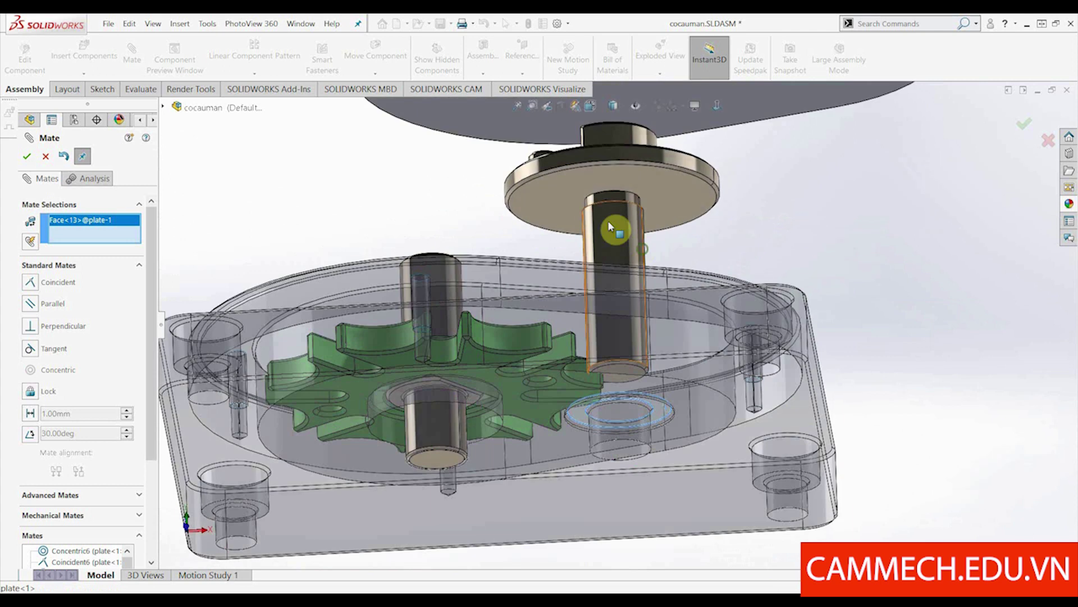
left_click(593, 184)
key("Return")
mouse_move(602, 185)
middle_mouse_down()
mouse_move(612, 385)
mouse_move(621, 373)
mouse_move(570, 234)
mouse_move(585, 366)
middle_mouse_up()
scroll(605, 188, "up", 3)
- Centre the cover's centre hole on the output shaft with a concentric mate
scroll(612, 231, "down", 3)
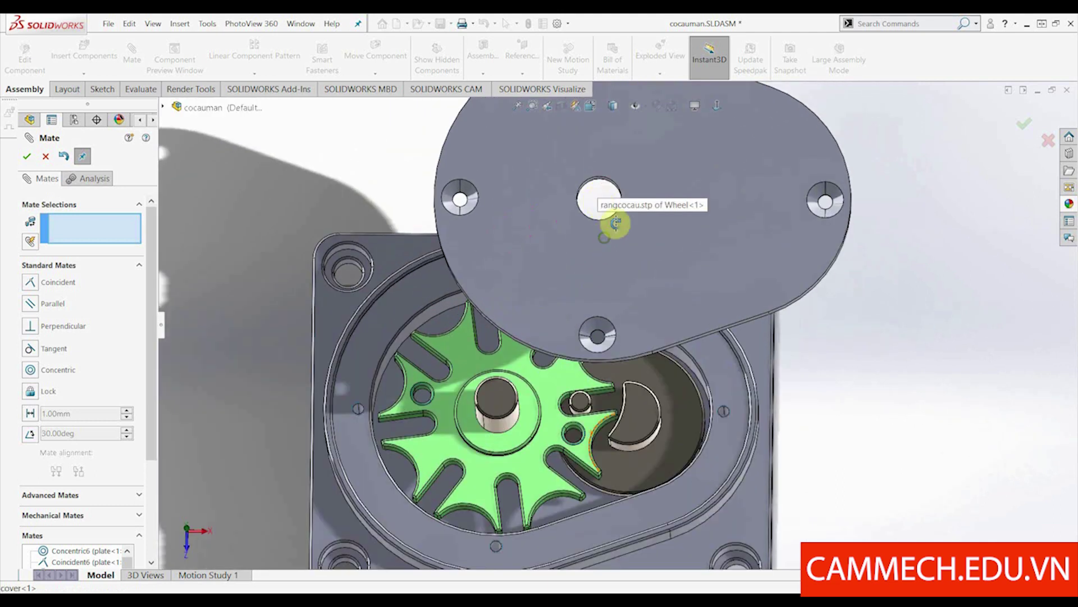
middle_click_drag(611, 231, 615, 195)
left_click(608, 199)
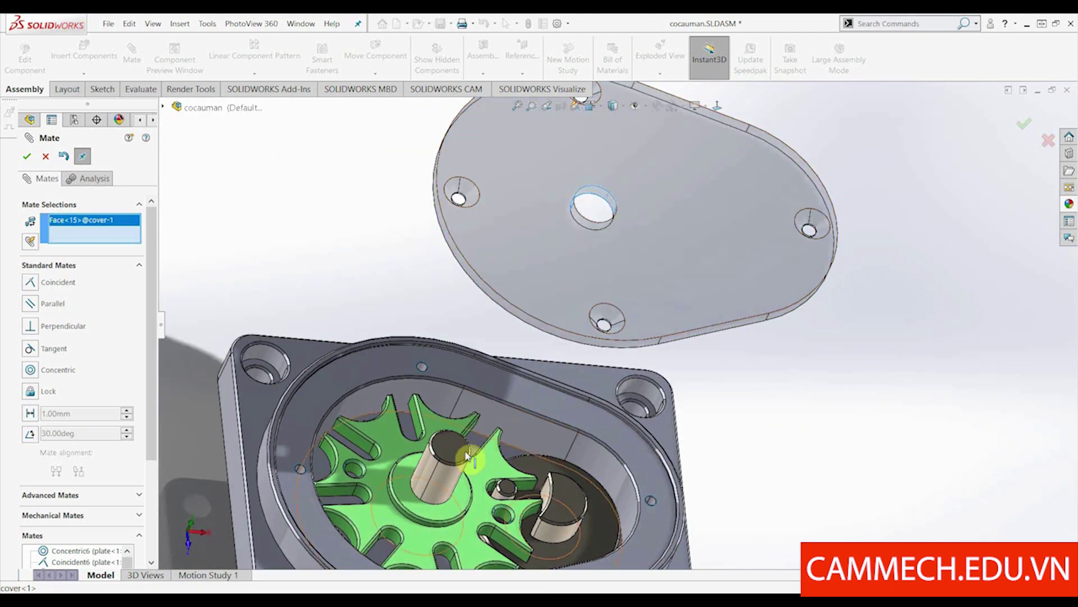
left_click(449, 481)
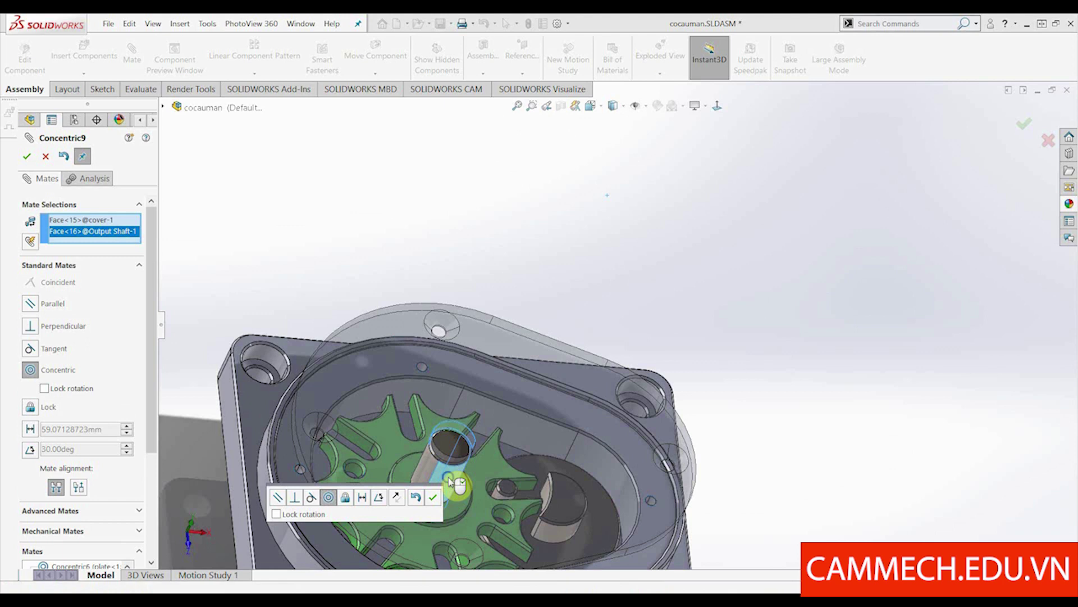
left_click(444, 496)
- Line up the plate's countersunk hole with the cover's hole edge concentrically
scroll(314, 472, "down", 5)
scroll(332, 484, "down", 2)
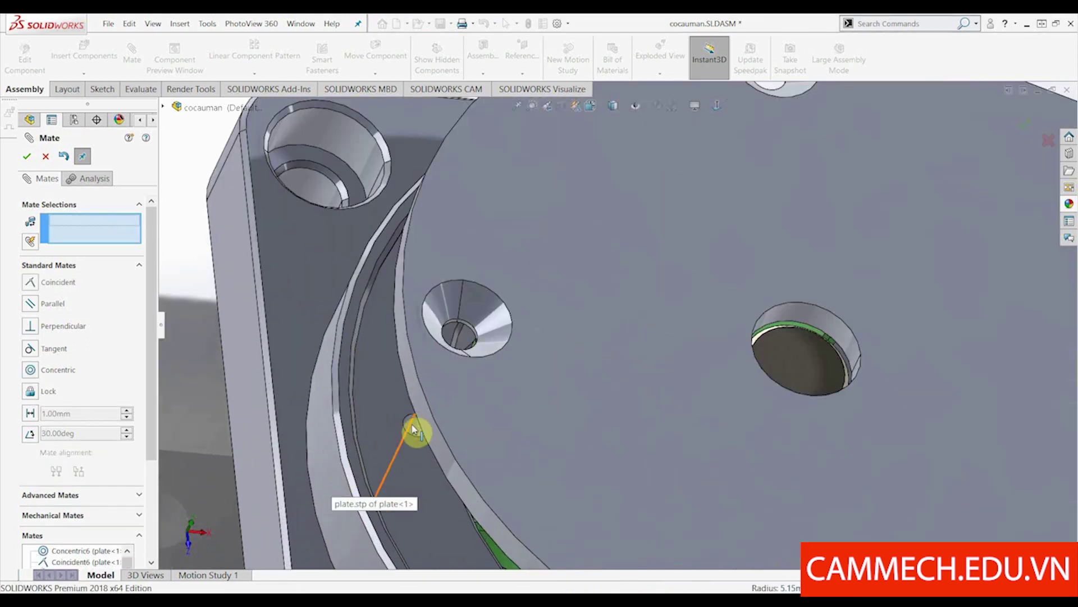
left_click(469, 329)
scroll(489, 321, "down", 3)
scroll(491, 354, "down", 3)
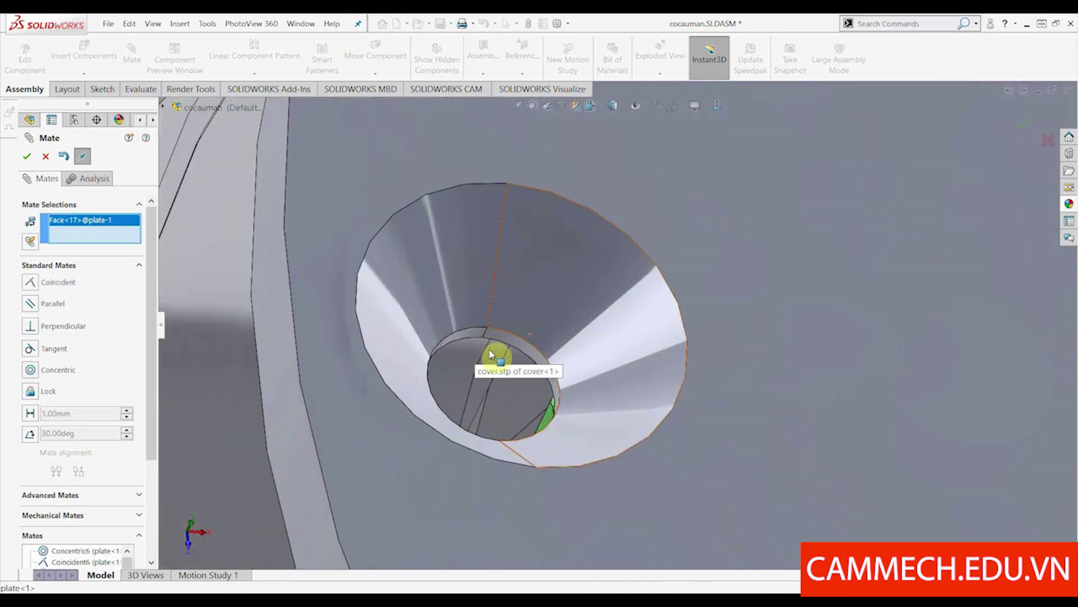
left_click(519, 348)
scroll(520, 348, "up", 3)
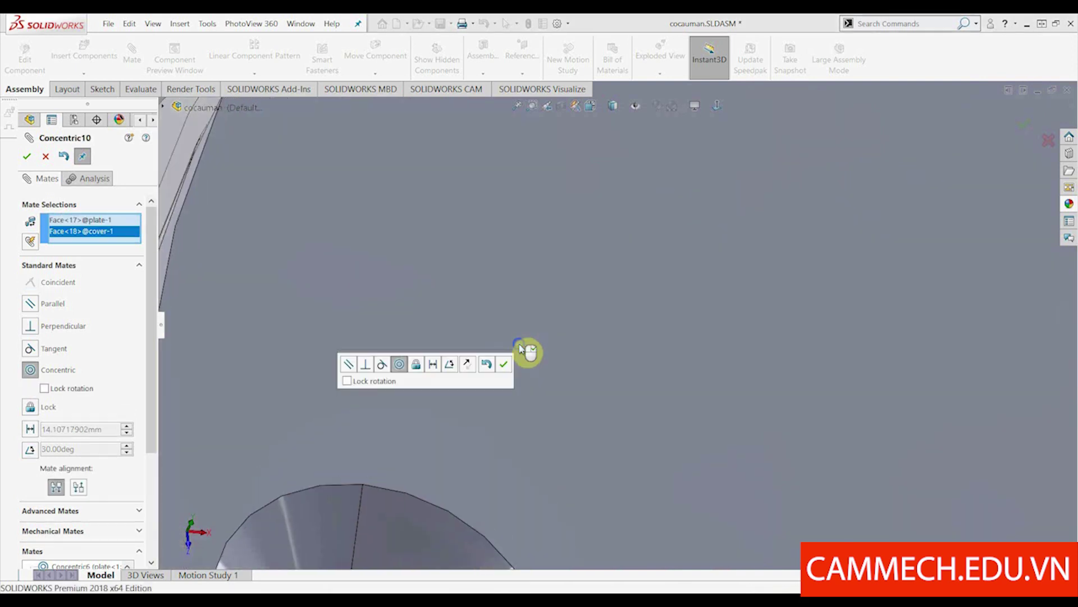
left_click(526, 355)
- Finish mating and switch to the standard isometric view
scroll(450, 340, "up", 3)
scroll(455, 351, "up", 2)
scroll(556, 396, "up", 2)
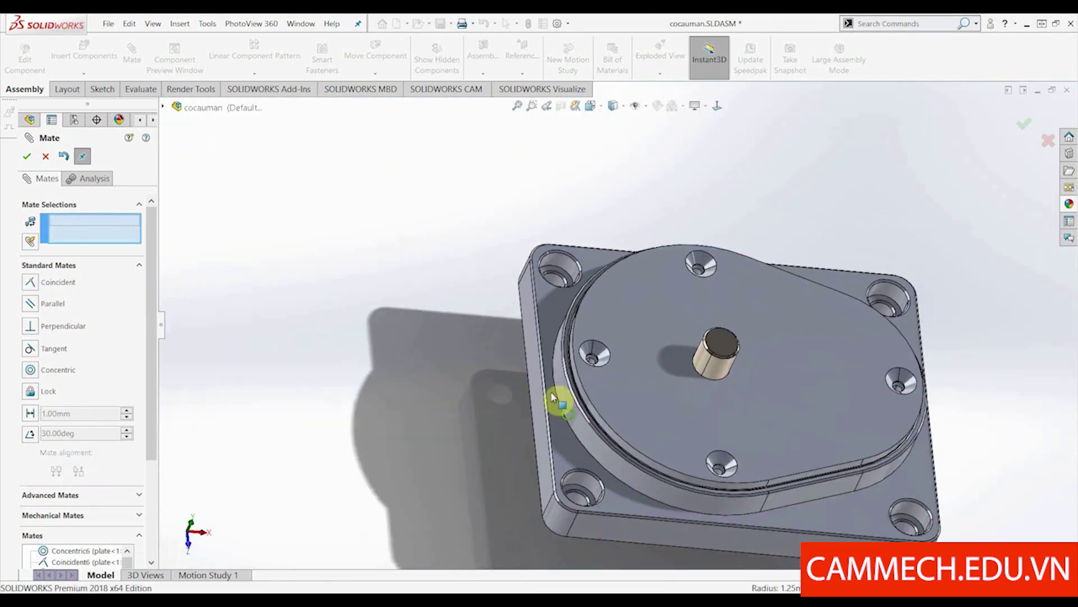
scroll(534, 390, "up", 1)
key("Escape")
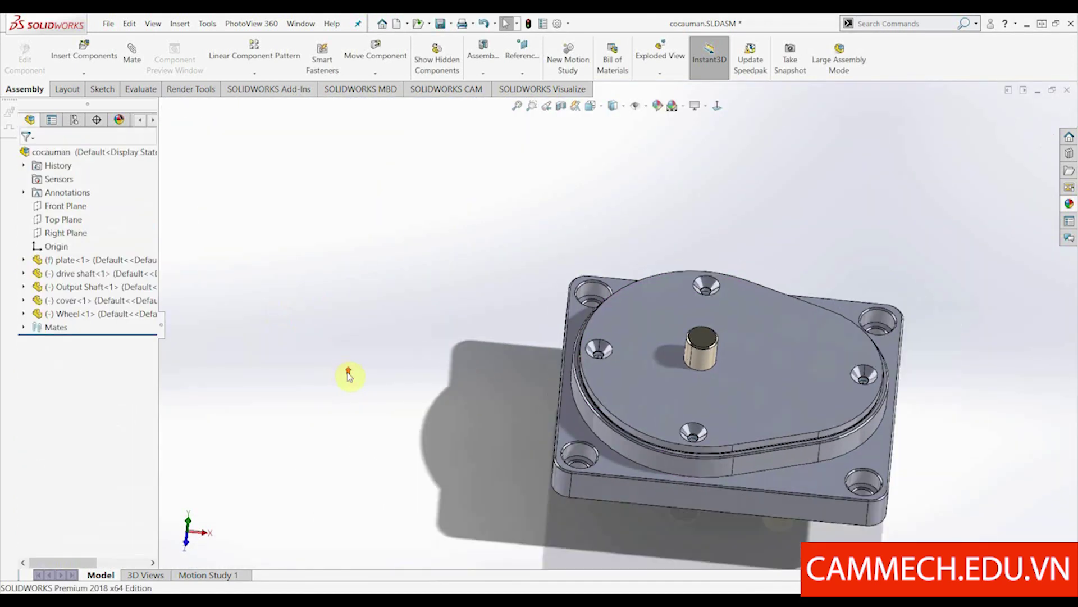
scroll(697, 340, "up", 2)
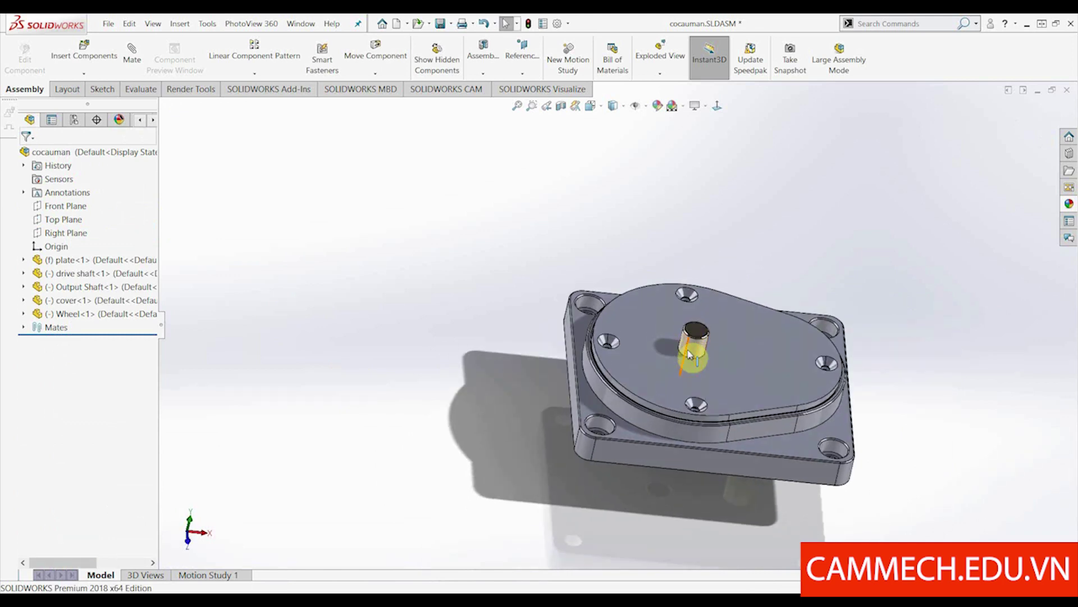
key("ctrl+7")
left_click(673, 271)
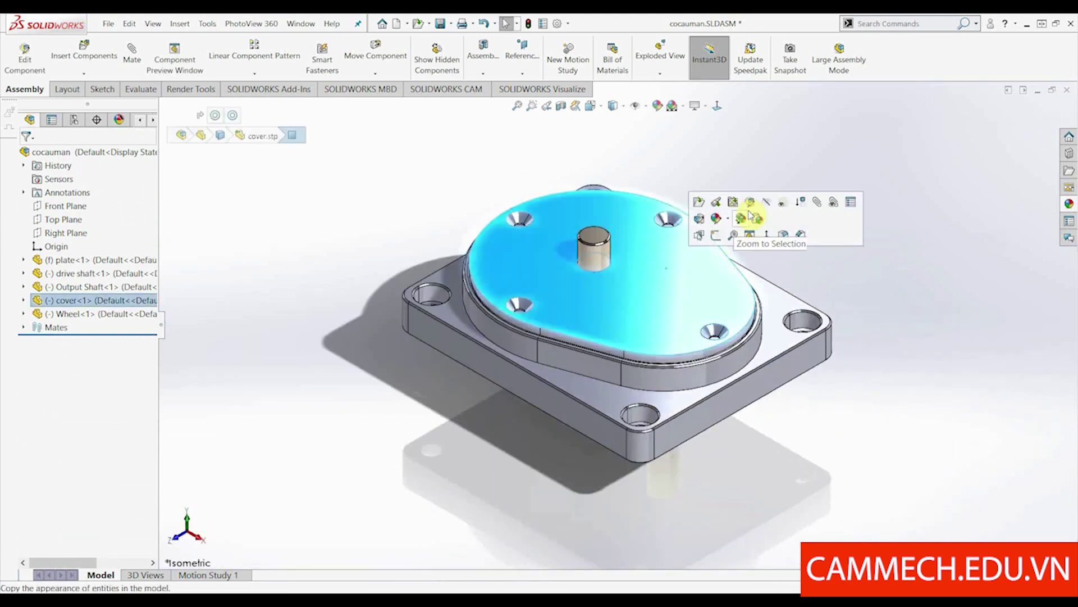
- Apply Change Transparency to the pump cover and bring up Motion Study 1
left_click(788, 203)
scroll(638, 217, "up", 2)
scroll(543, 385, "down", 3)
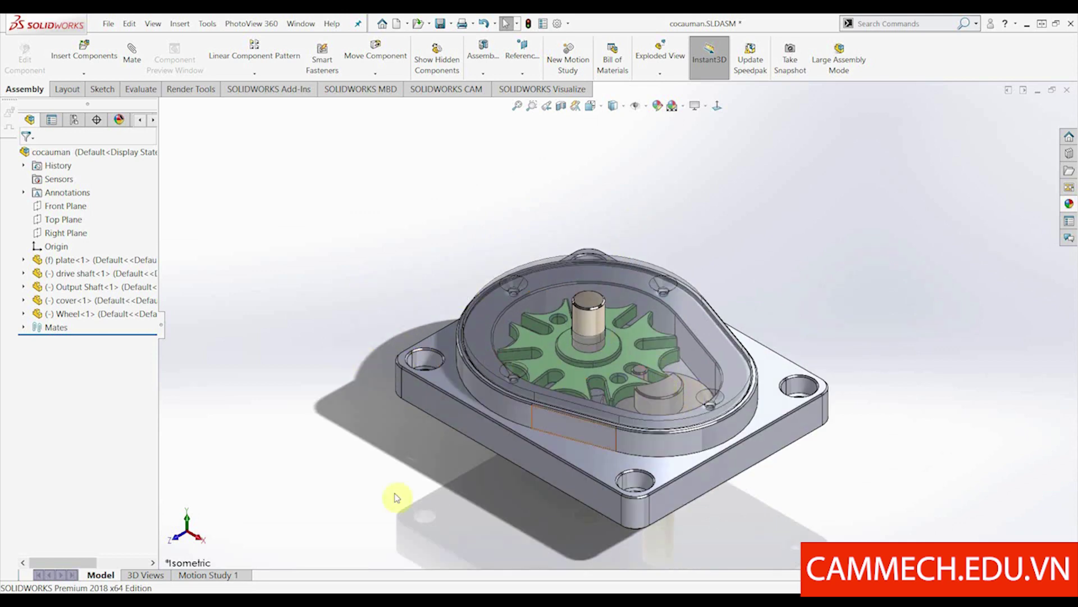
left_click(217, 577)
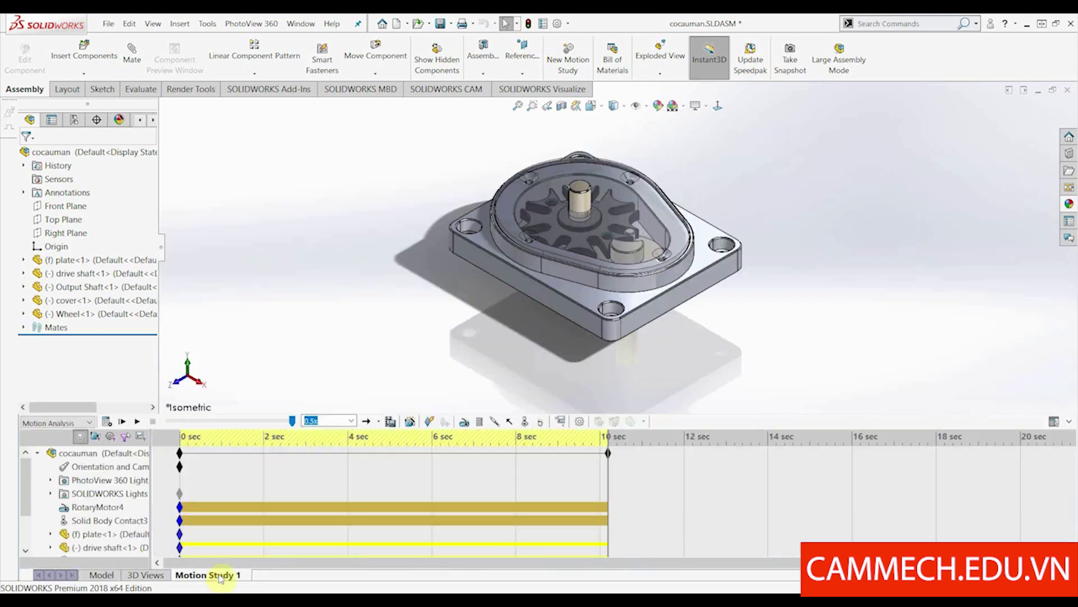
- Delete RotaryMotor4 and Solid Body Contact3 from the motion study, confirming each
right_click(98, 509)
left_click(135, 430)
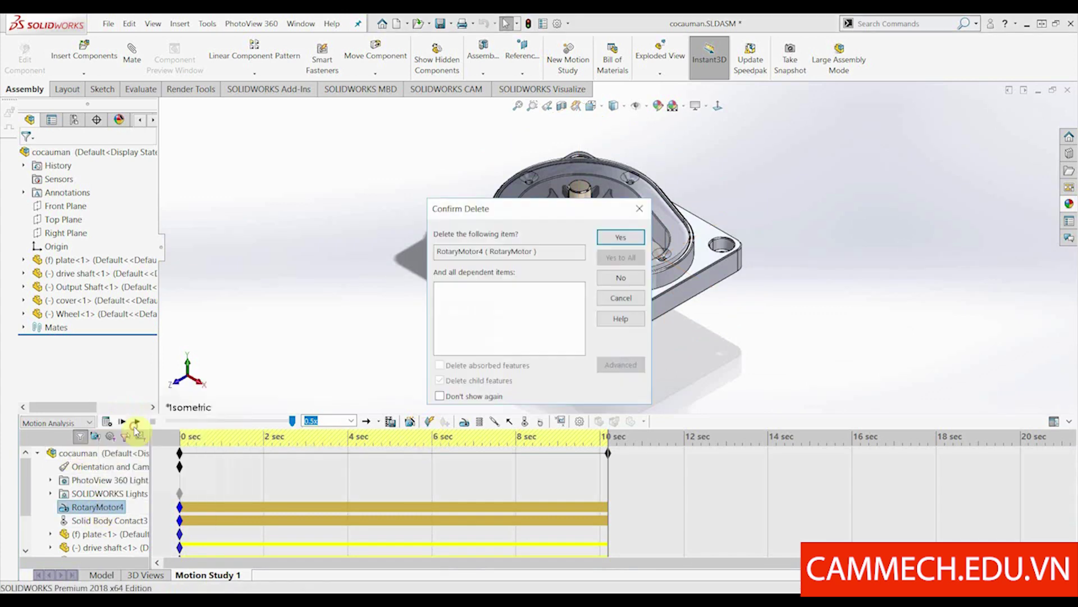
left_click(610, 248)
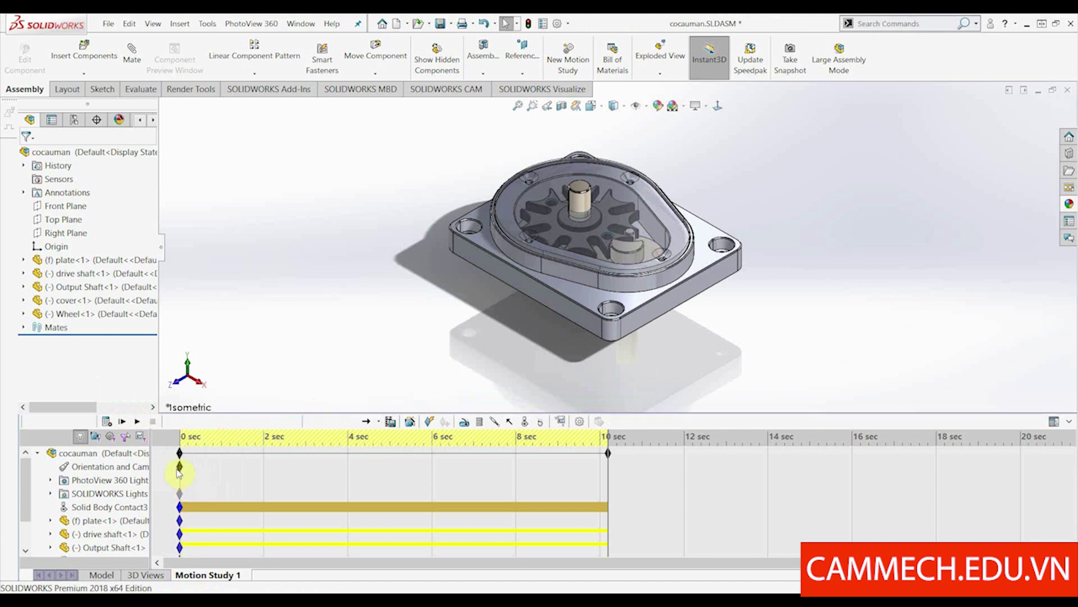
right_click(97, 508)
left_click(137, 441)
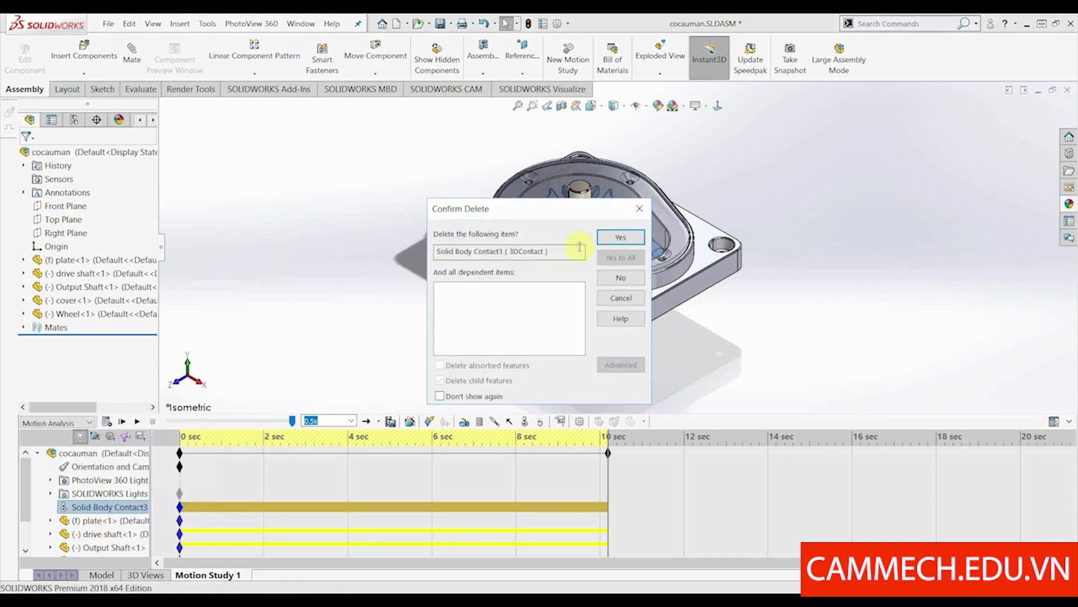
left_click(609, 238)
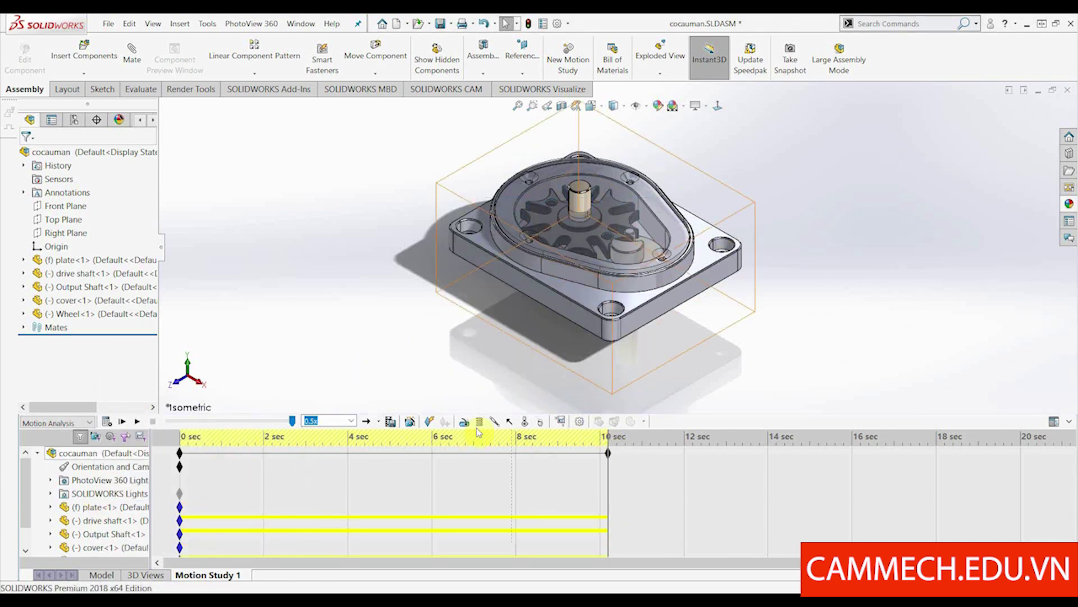
- Add a rotary motor on the drive shaft face at a constant 30 RPM
mouse_move(553, 349)
middle_mouse_down()
mouse_move(631, 217)
mouse_move(609, 272)
mouse_move(611, 334)
mouse_move(646, 284)
middle_mouse_up()
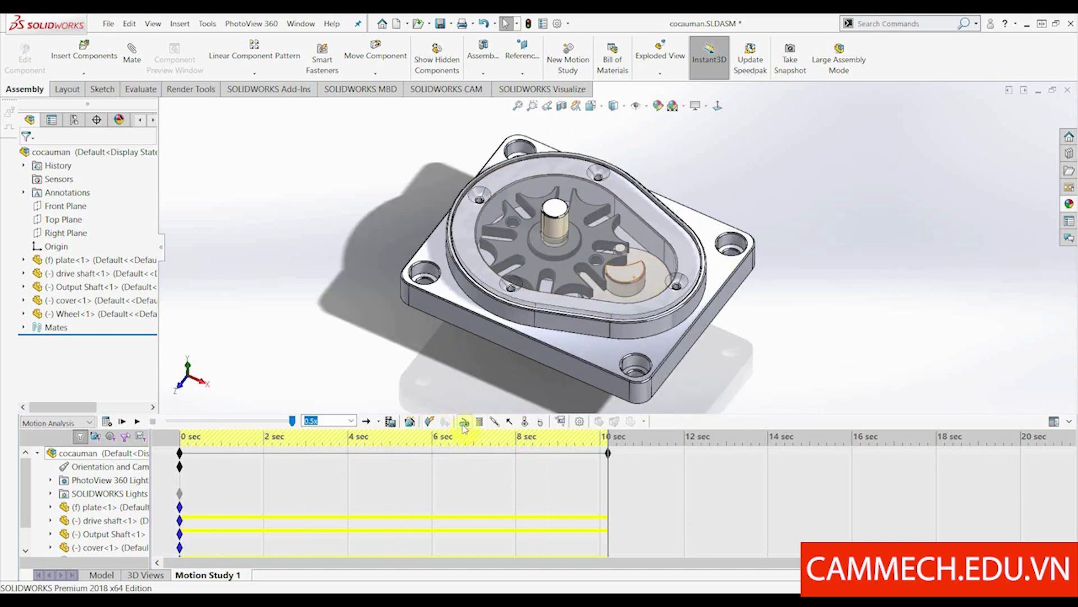
left_click(465, 425)
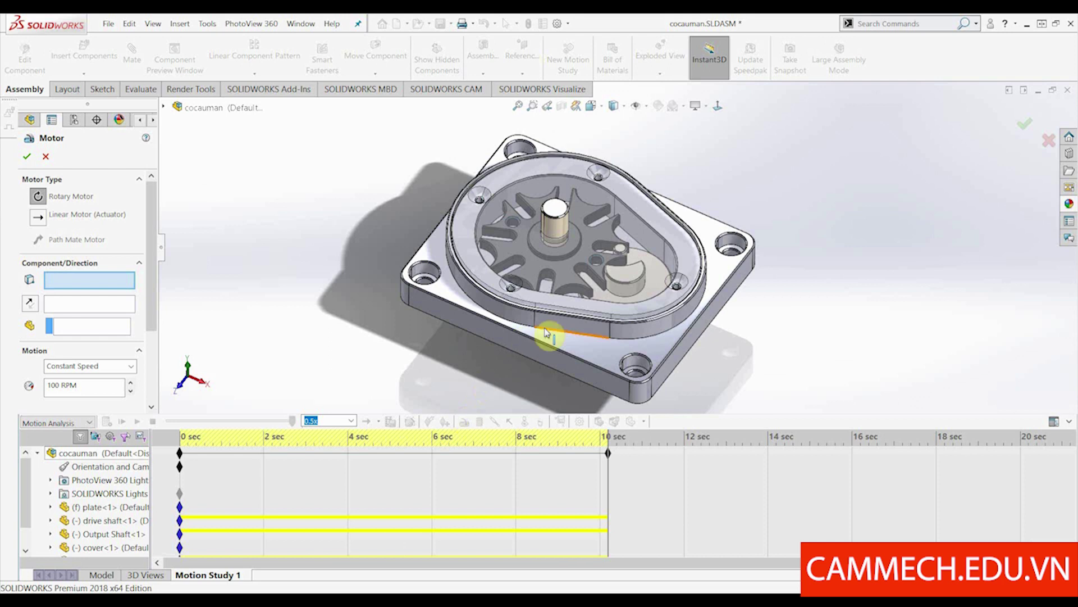
middle_click_drag(550, 334, 560, 283)
left_click(572, 393)
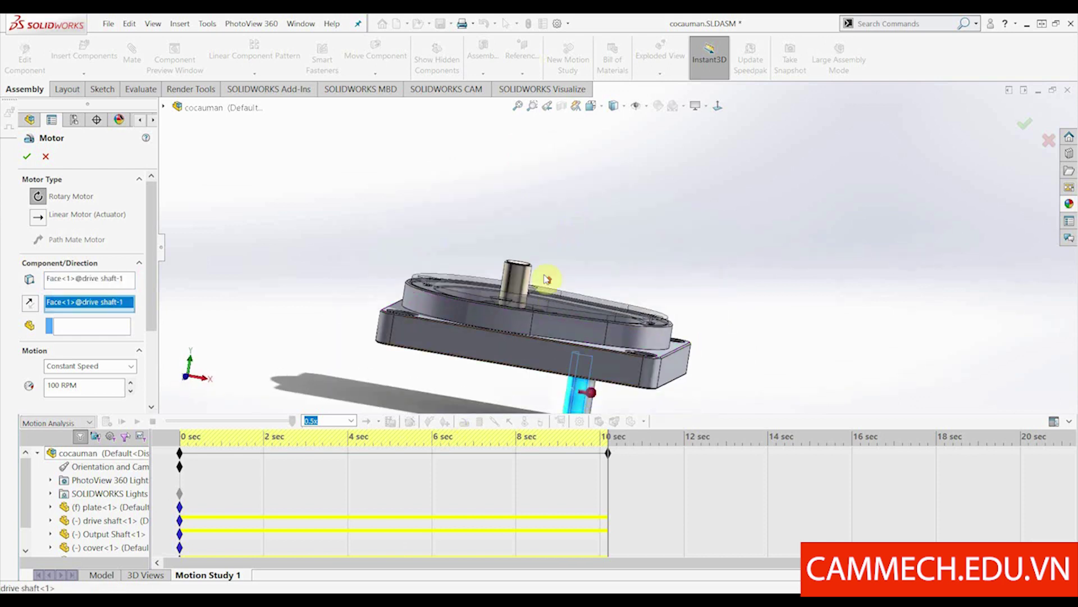
middle_click_drag(573, 393, 573, 356)
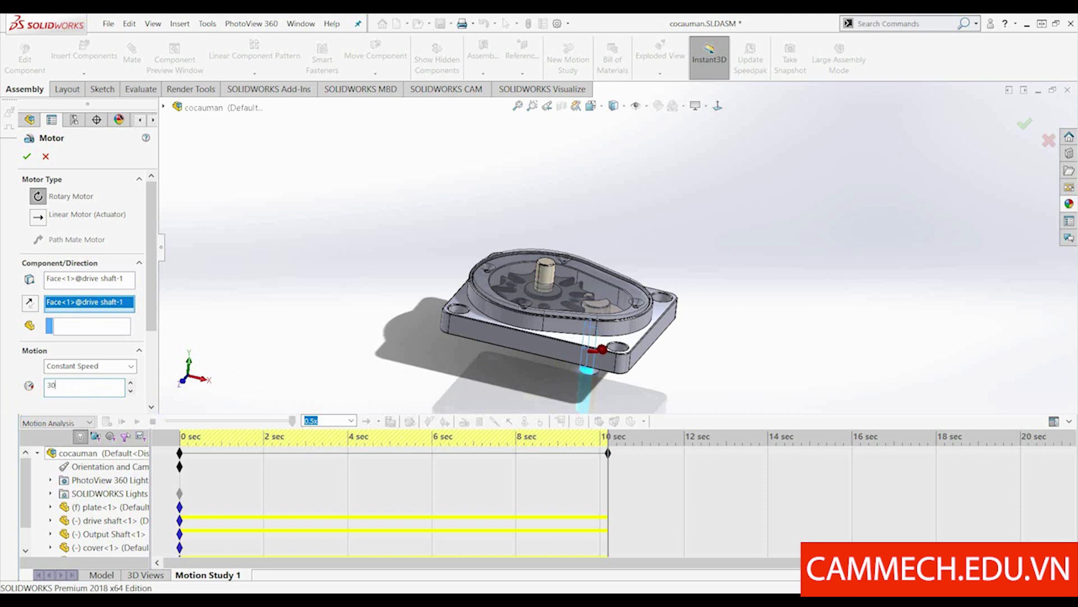
left_click(28, 157)
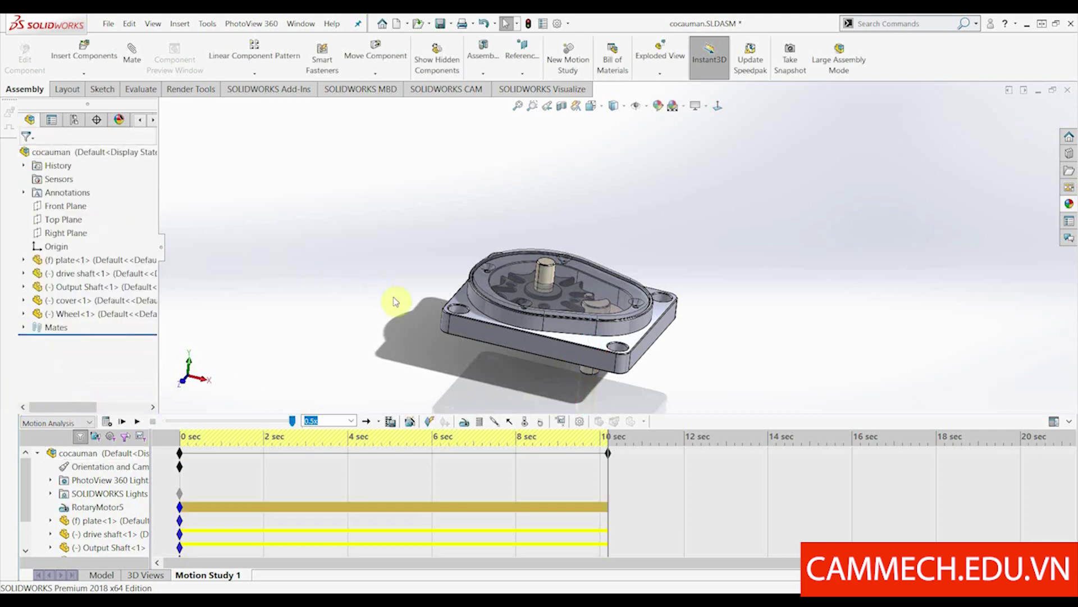
- Calculate the 10-second motion study and dismiss the unsaved-document notification
middle_click_drag(395, 302, 429, 313)
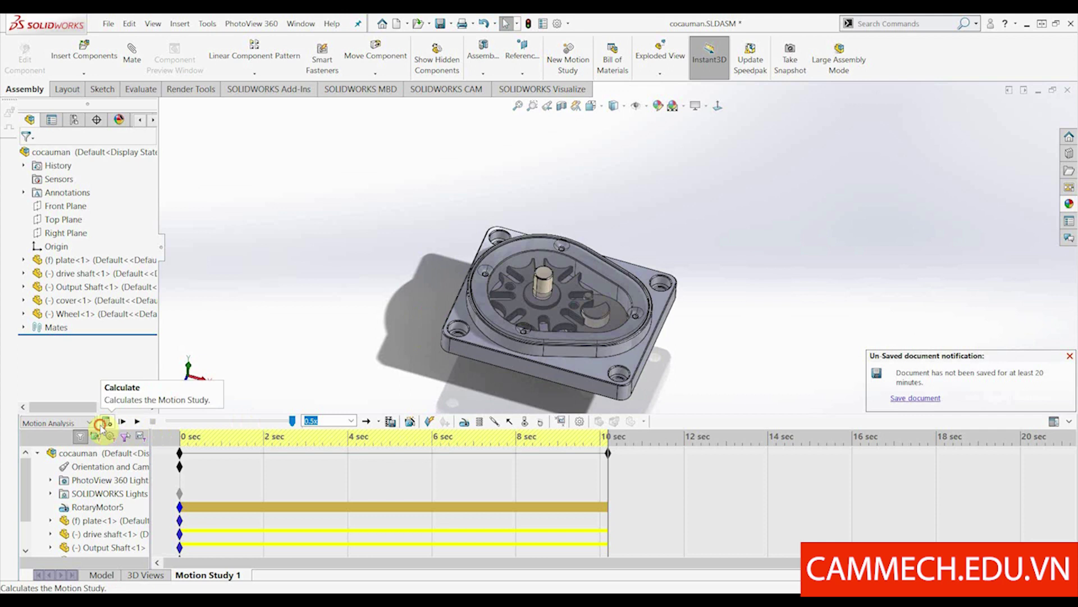
left_click(107, 422)
middle_click_drag(513, 269, 530, 377)
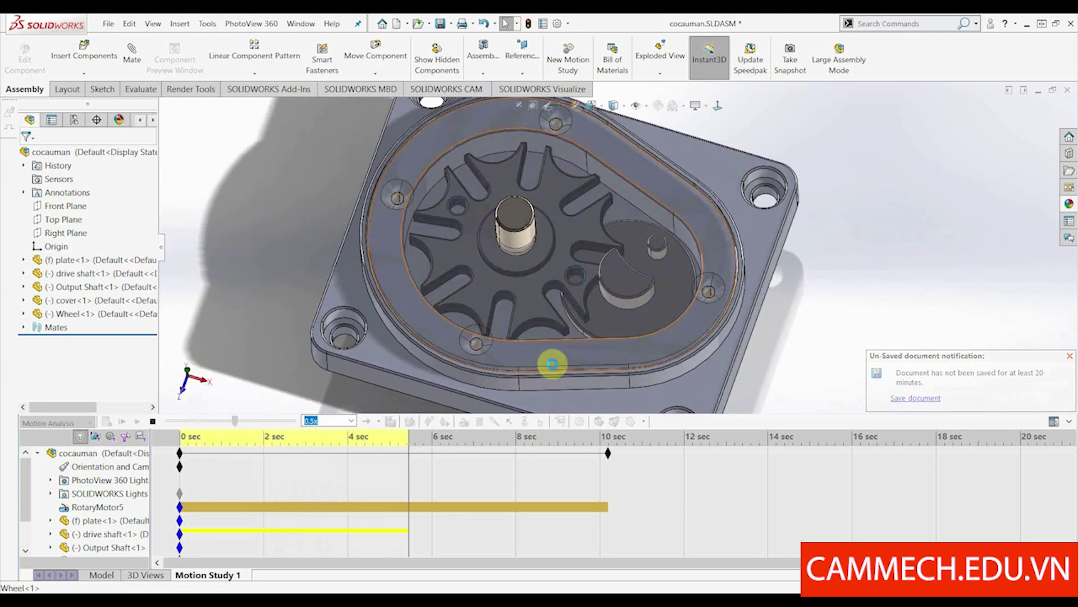
left_click(1066, 357)
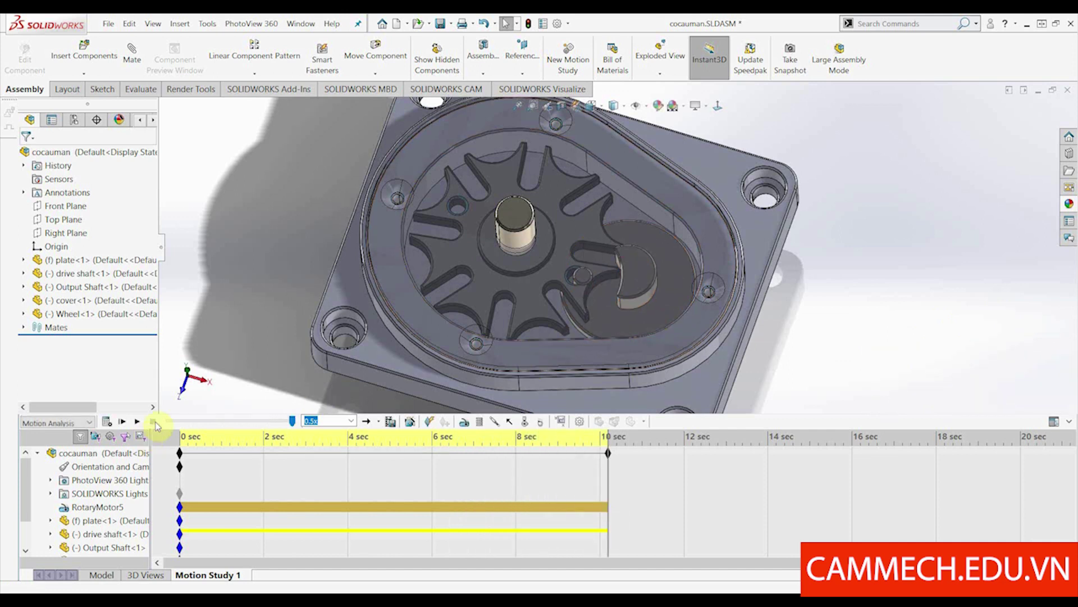
- Drag the wheel to rotate it to a new angle
middle_click_drag(286, 261, 646, 320)
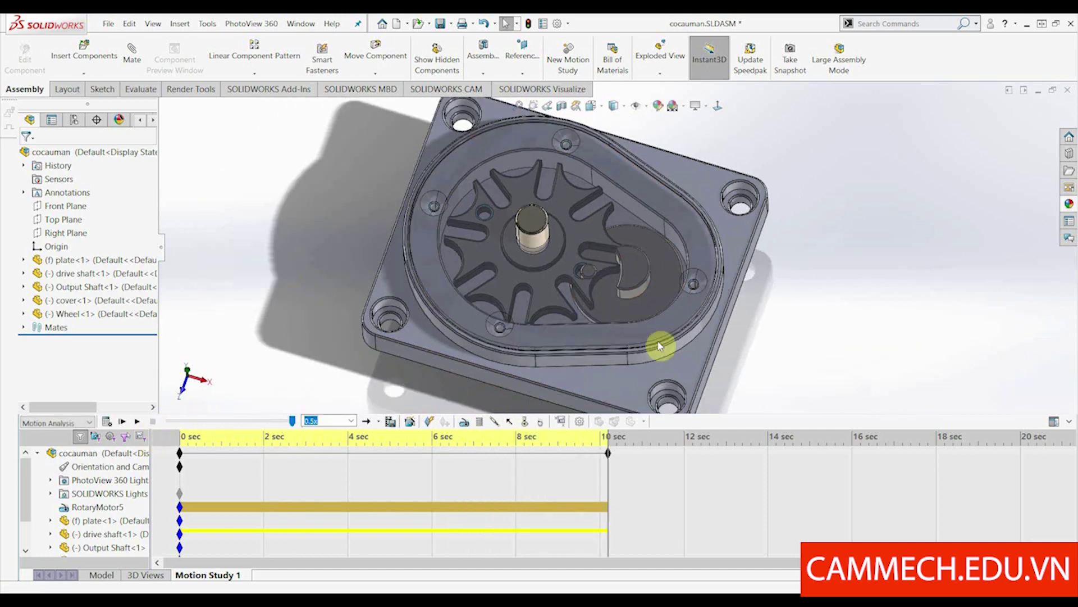
mouse_move(597, 224)
left_mouse_down()
mouse_move(595, 255)
mouse_move(734, 301)
left_mouse_up()
left_click(638, 432)
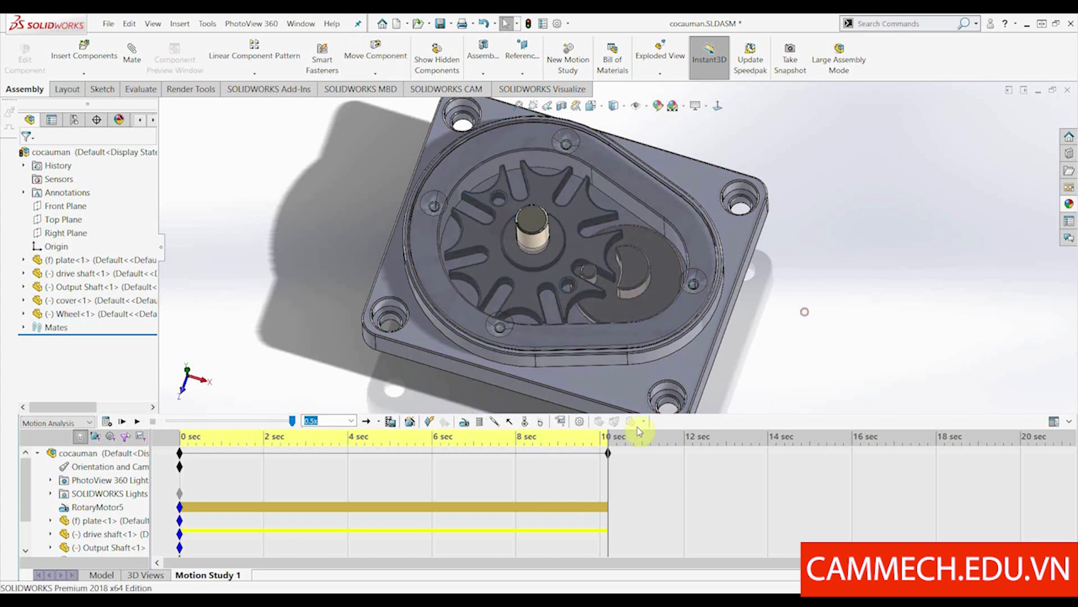
- Add a solid body contact between the drive shaft and the wheel
left_click(523, 422)
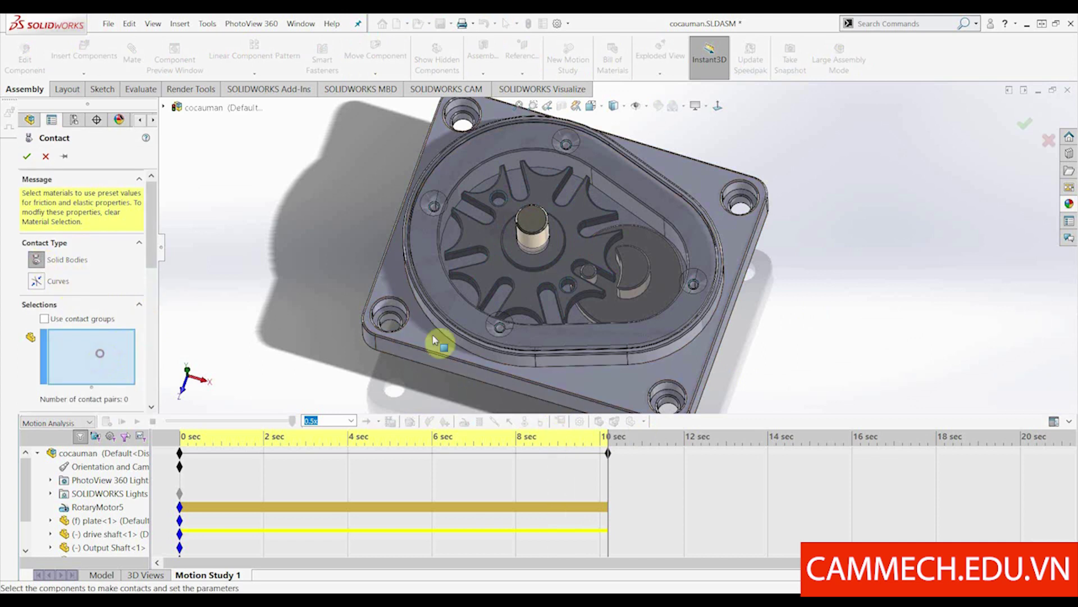
left_click(648, 252)
left_click(576, 242)
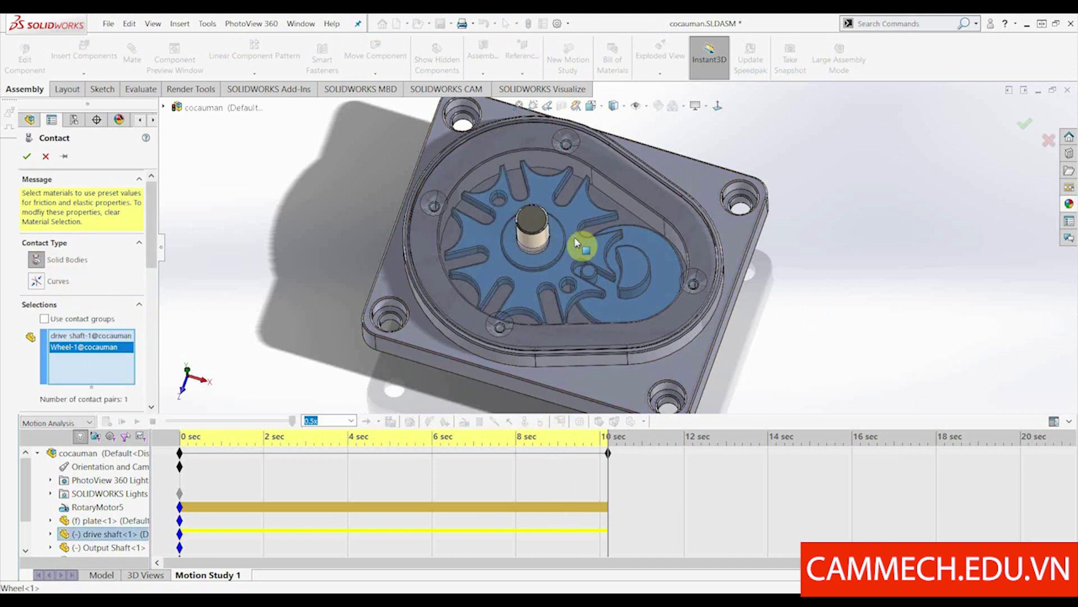
left_click(27, 157)
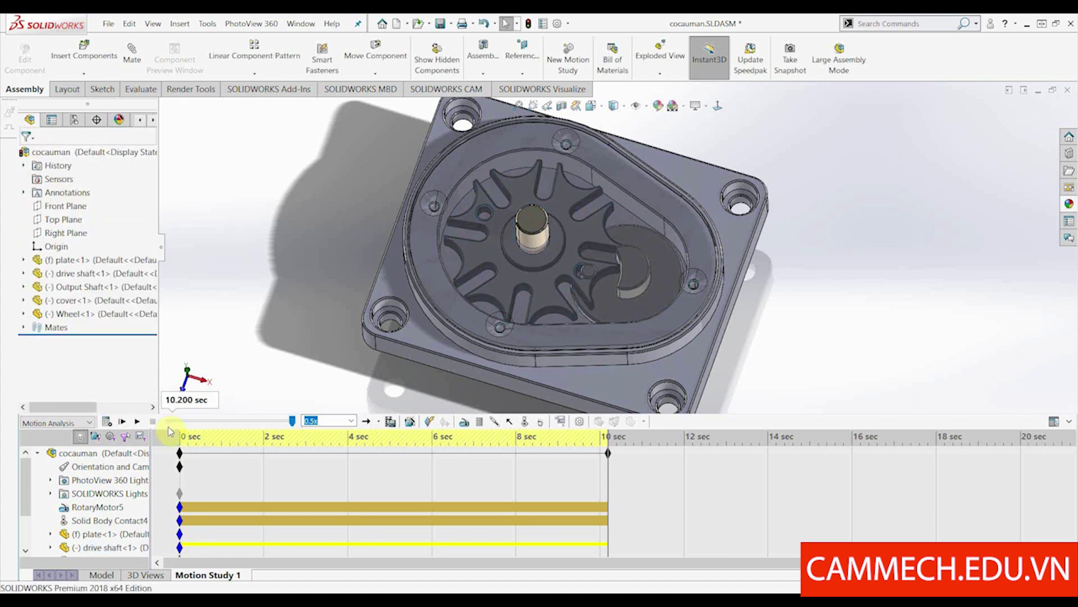
- Keep Motion Analysis as the study type, recalculate, and orbit to review results
left_click(86, 425)
left_click(56, 462)
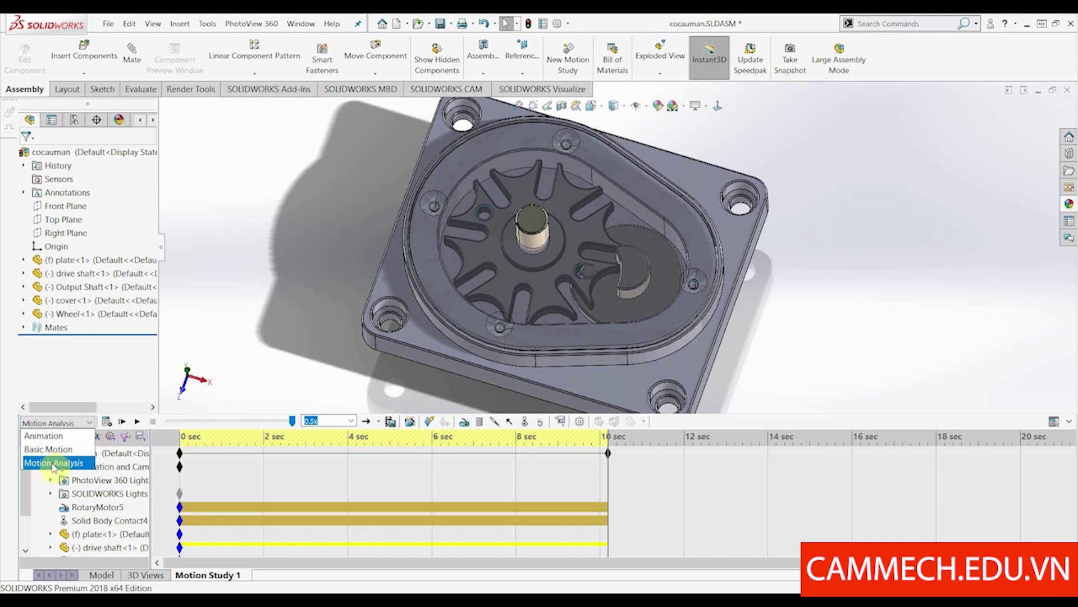
left_click(106, 422)
mouse_move(549, 241)
middle_mouse_down()
mouse_move(559, 373)
mouse_move(638, 241)
middle_mouse_up()
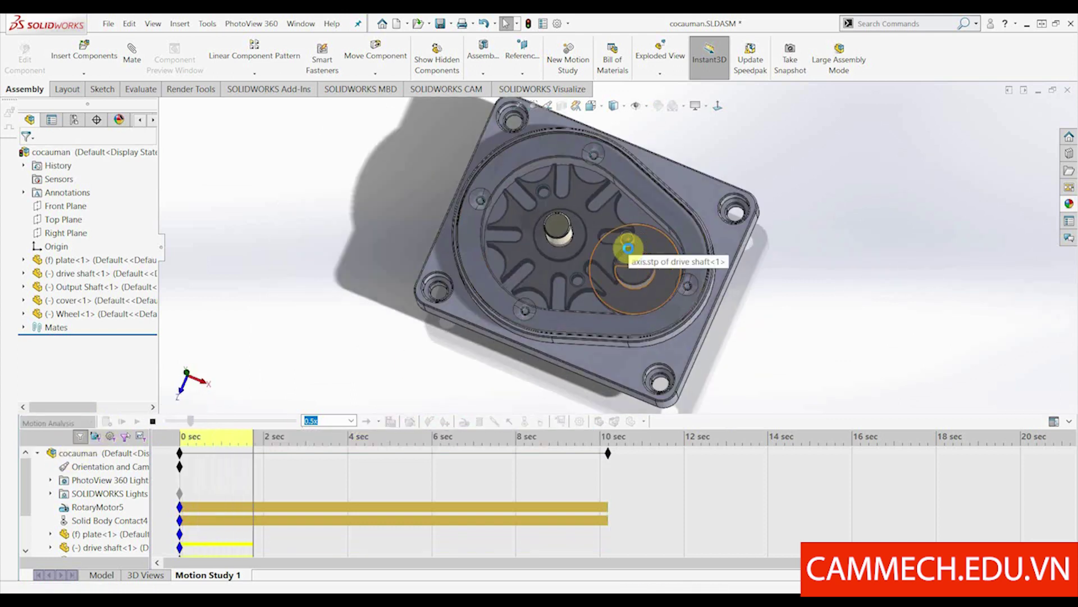
scroll(628, 248, "down", 2)
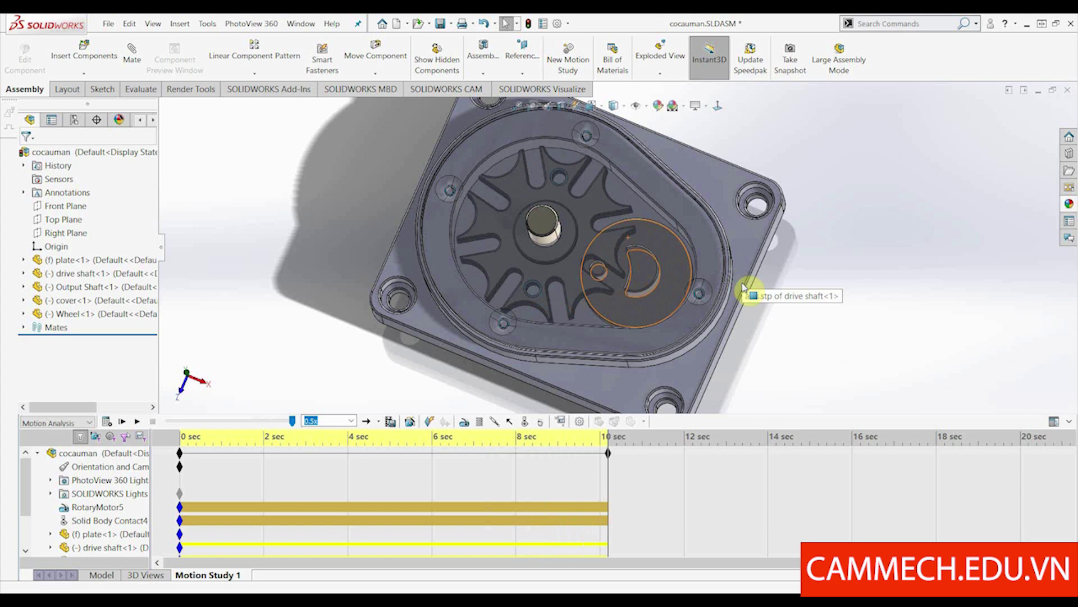
scroll(562, 267, "down", 5)
middle_click_drag(561, 268, 548, 306)
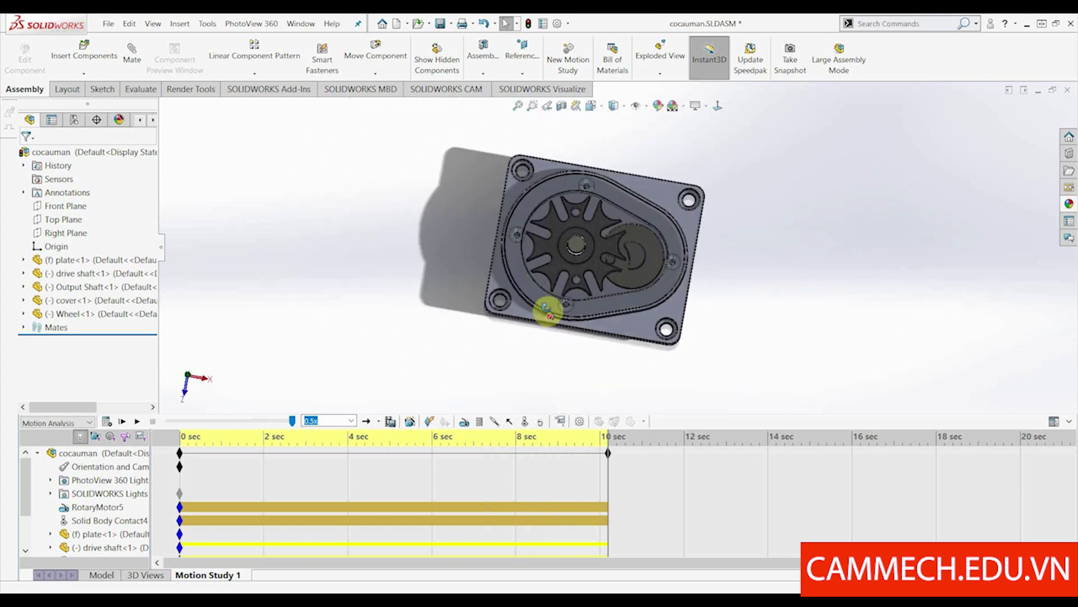
scroll(660, 265, "down", 2)
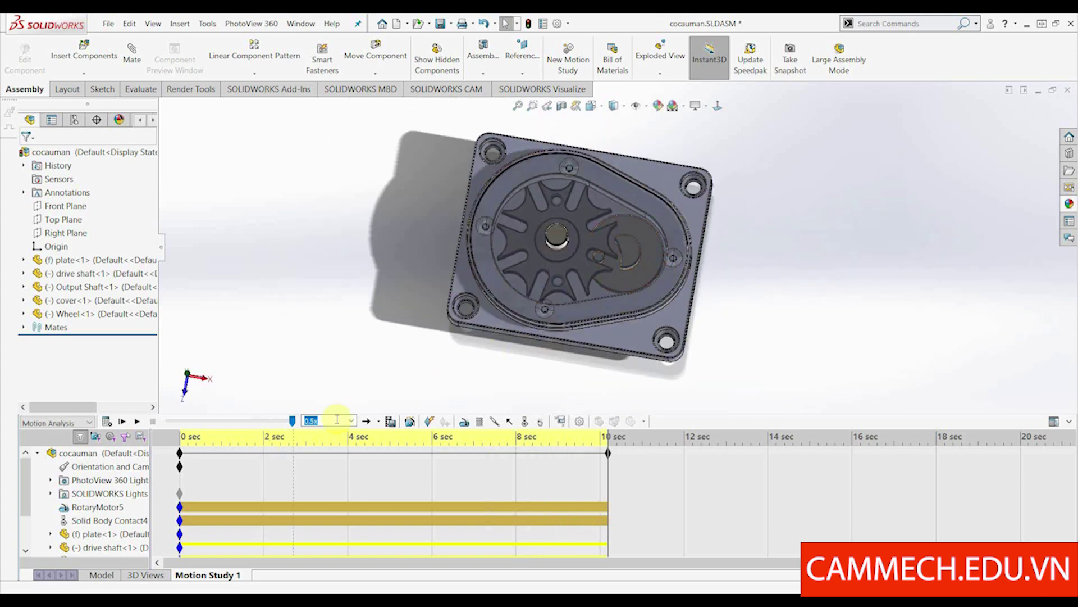
- Play the motion study on Loop at 1x speed, viewed from near the top
left_click(380, 423)
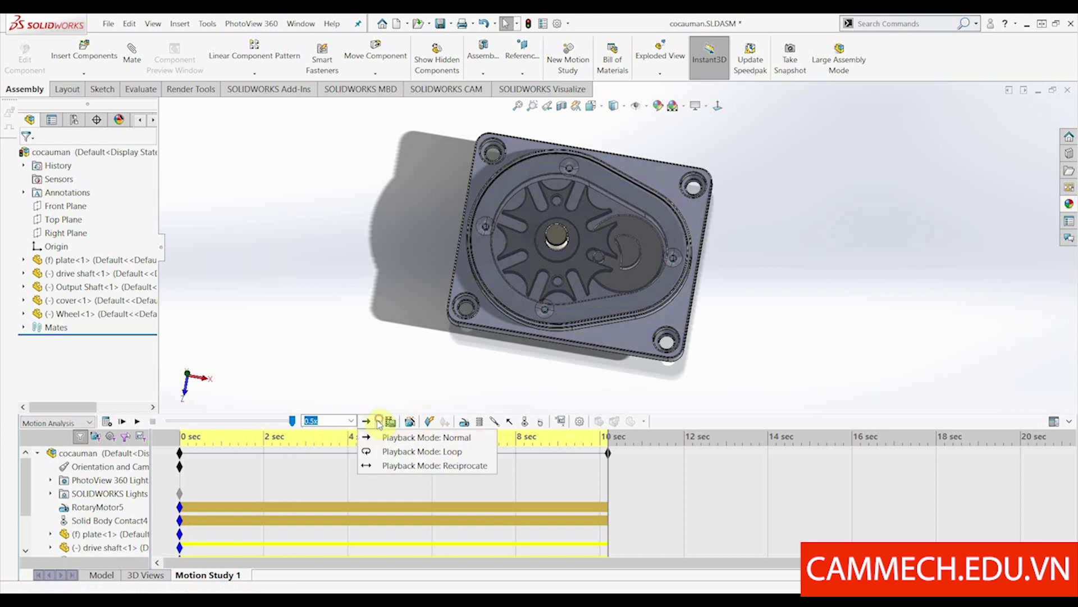
left_click(380, 452)
left_click(138, 421)
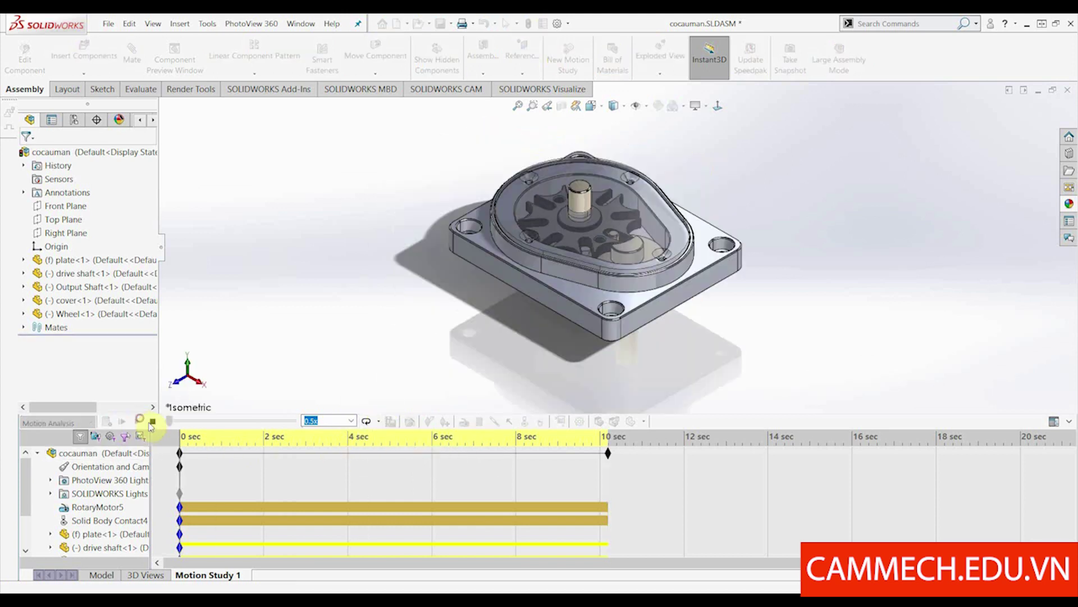
mouse_move(620, 206)
middle_mouse_down()
mouse_move(549, 354)
mouse_move(513, 361)
mouse_move(604, 238)
mouse_move(636, 284)
mouse_move(574, 292)
middle_mouse_up()
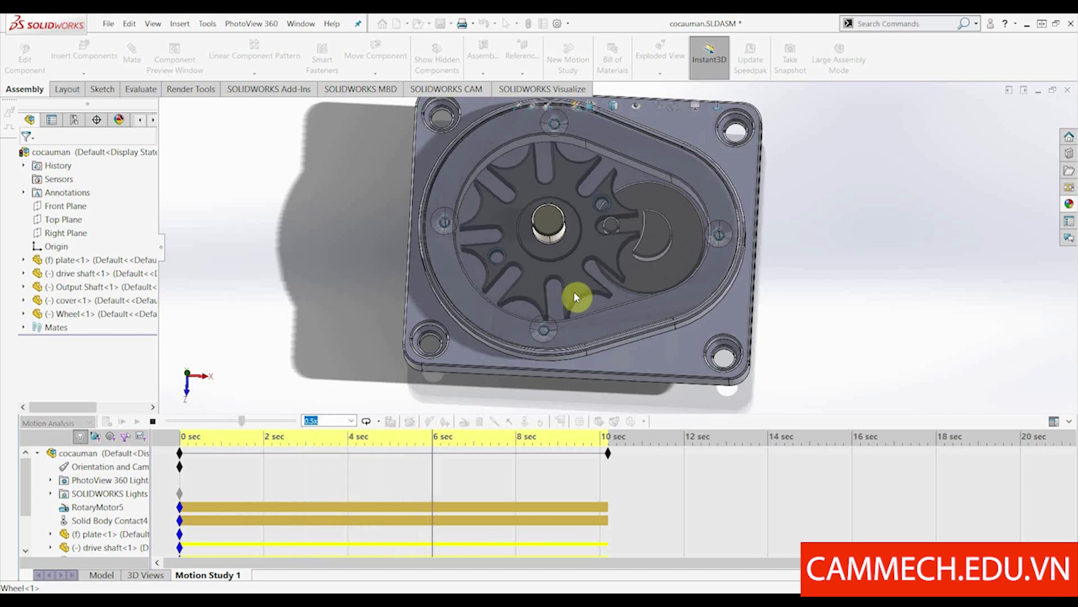
left_click(351, 420)
left_click(309, 462)
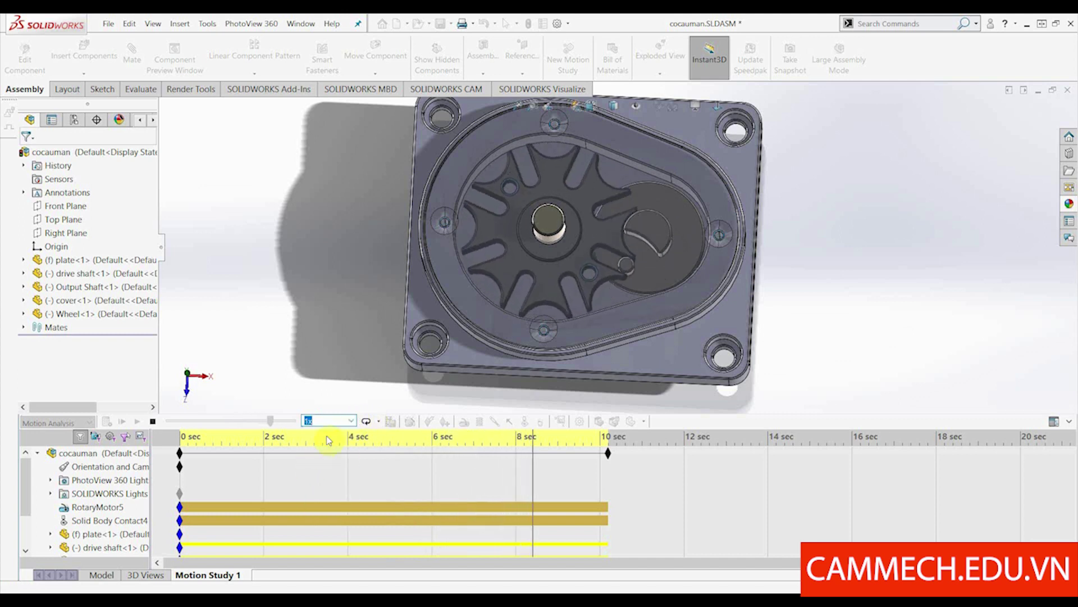